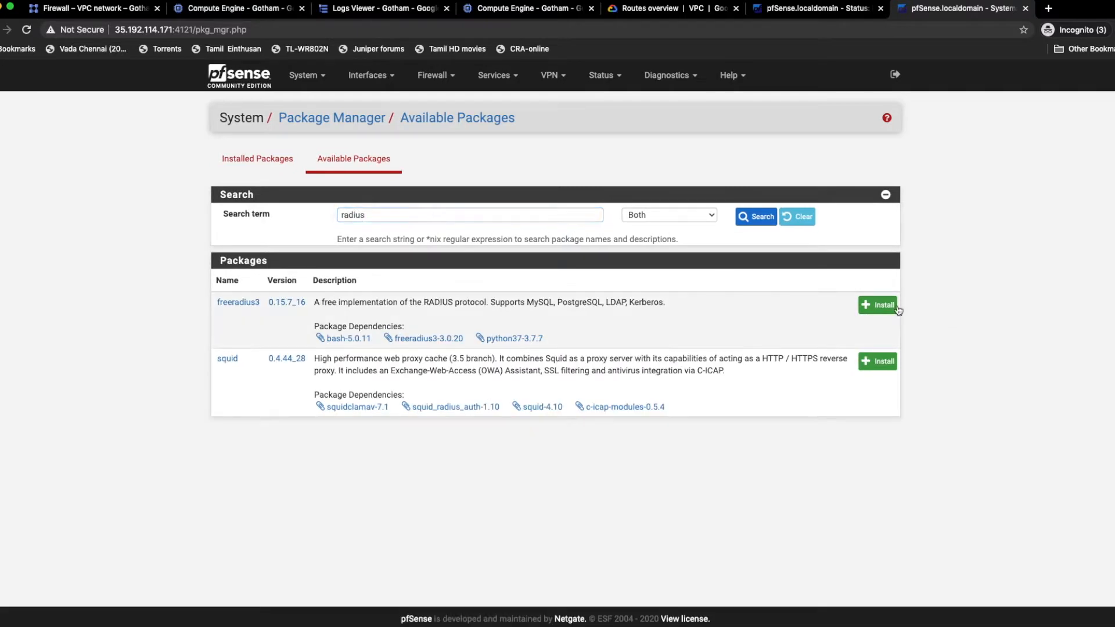
Step: Install the freeradius3 package on the pfSense firewall at 35.192.114.171 and confirm the installation
click(874, 307)
click(260, 229)
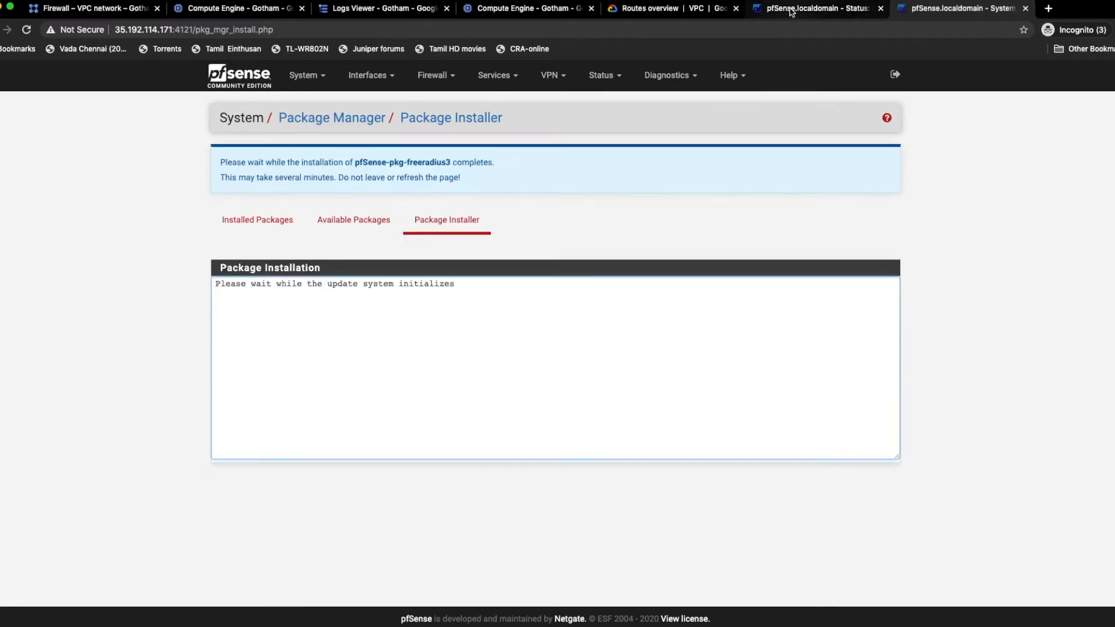
Step: On the pfSense firewall at 34.87.247.212, search the available packages for "radius" and install freeradius3
click(791, 10)
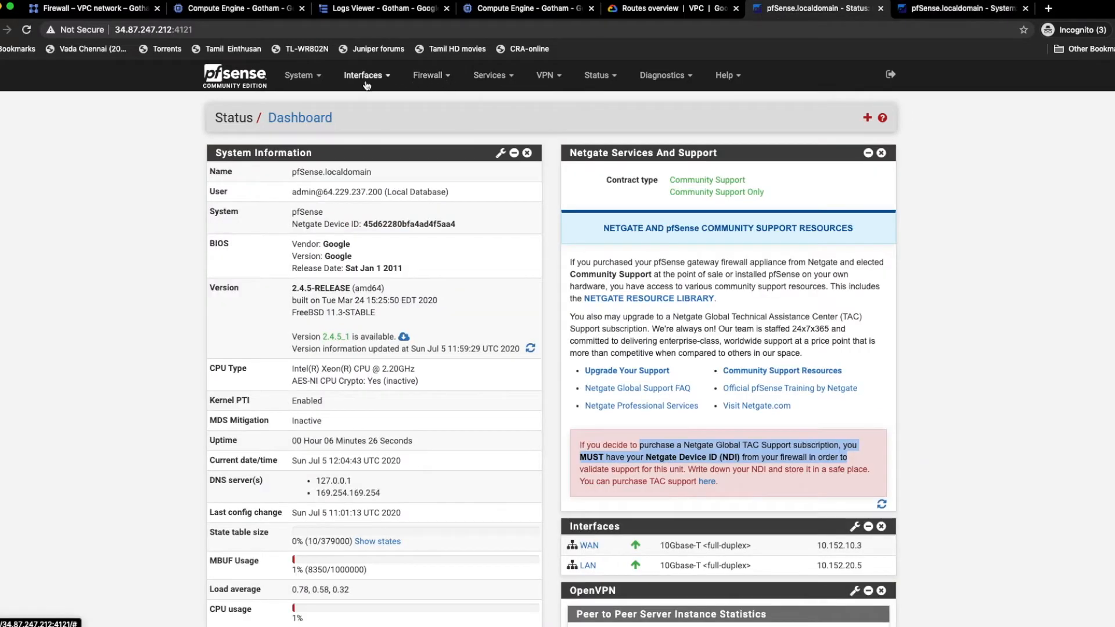
click(306, 88)
click(323, 194)
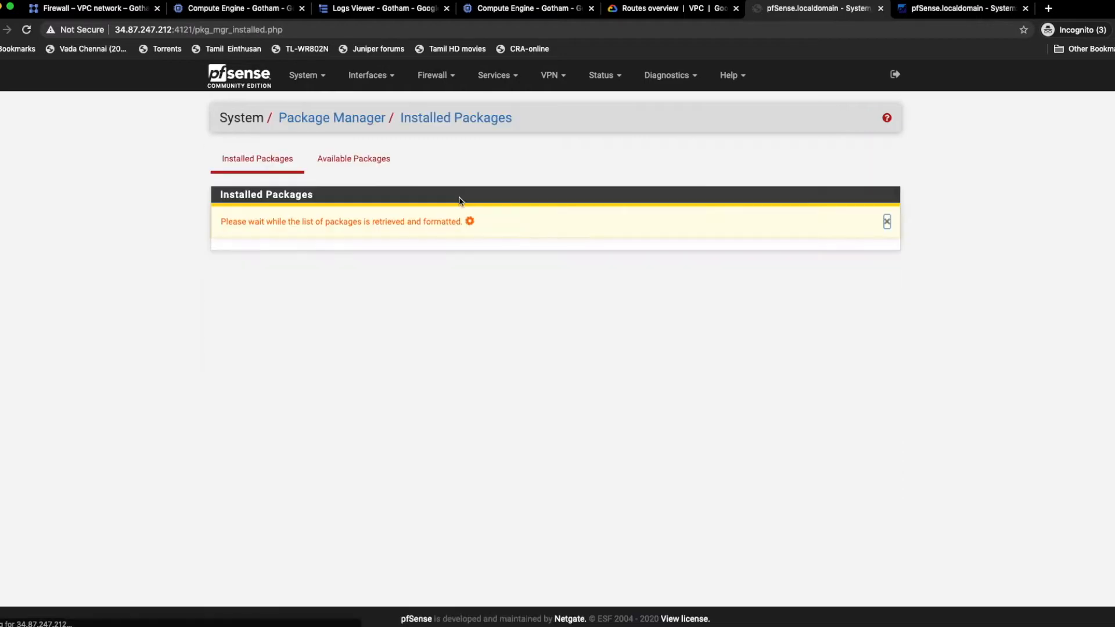
click(373, 172)
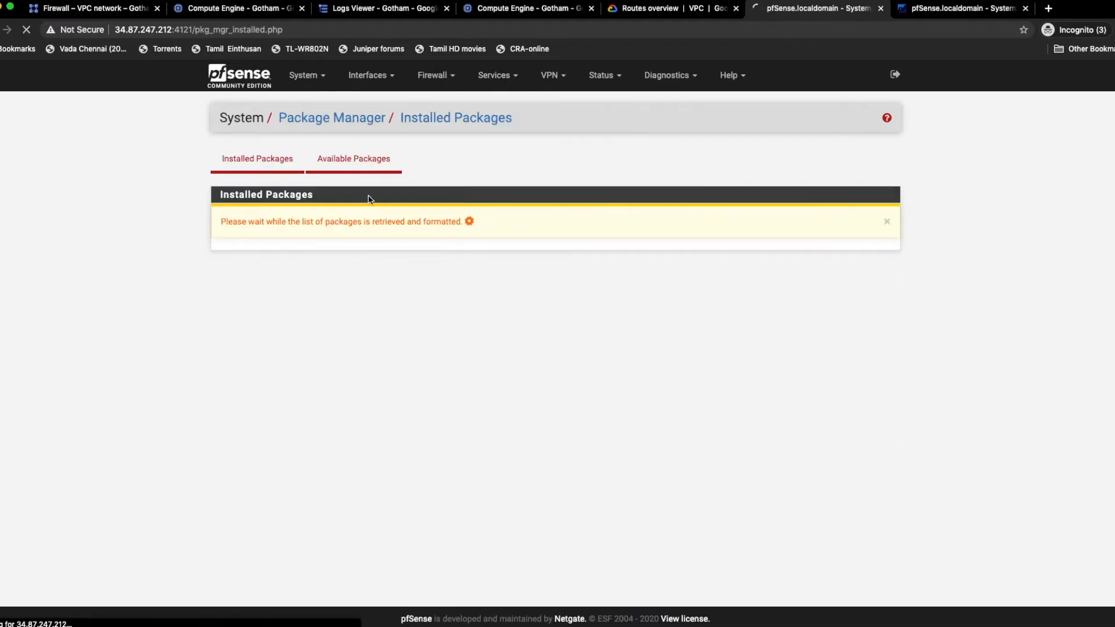
click(359, 216)
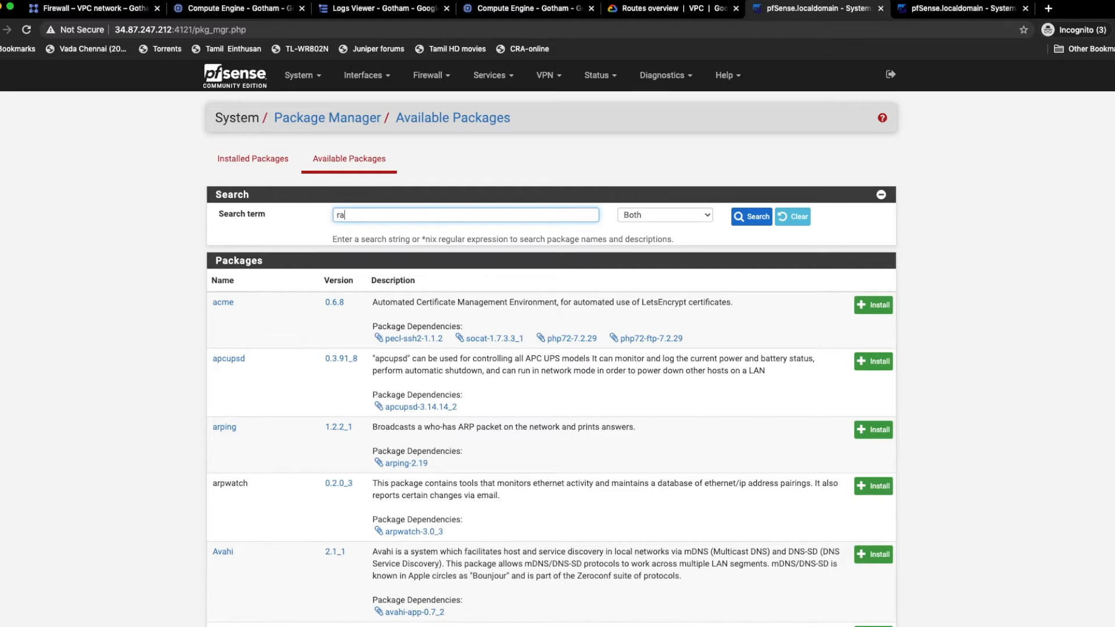
click(752, 217)
click(892, 305)
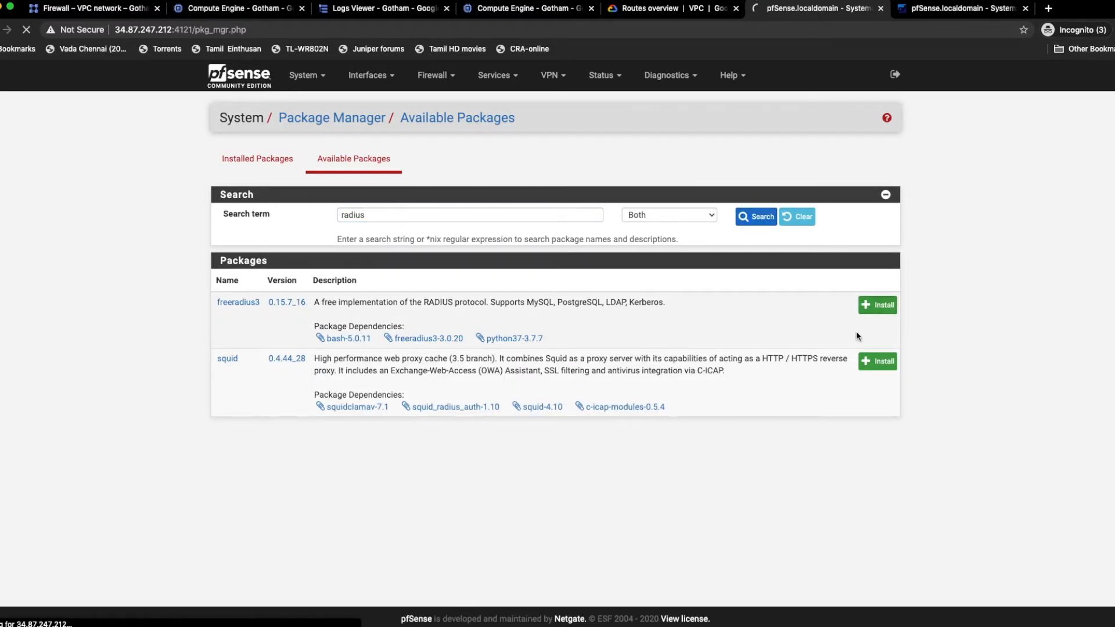
click(227, 219)
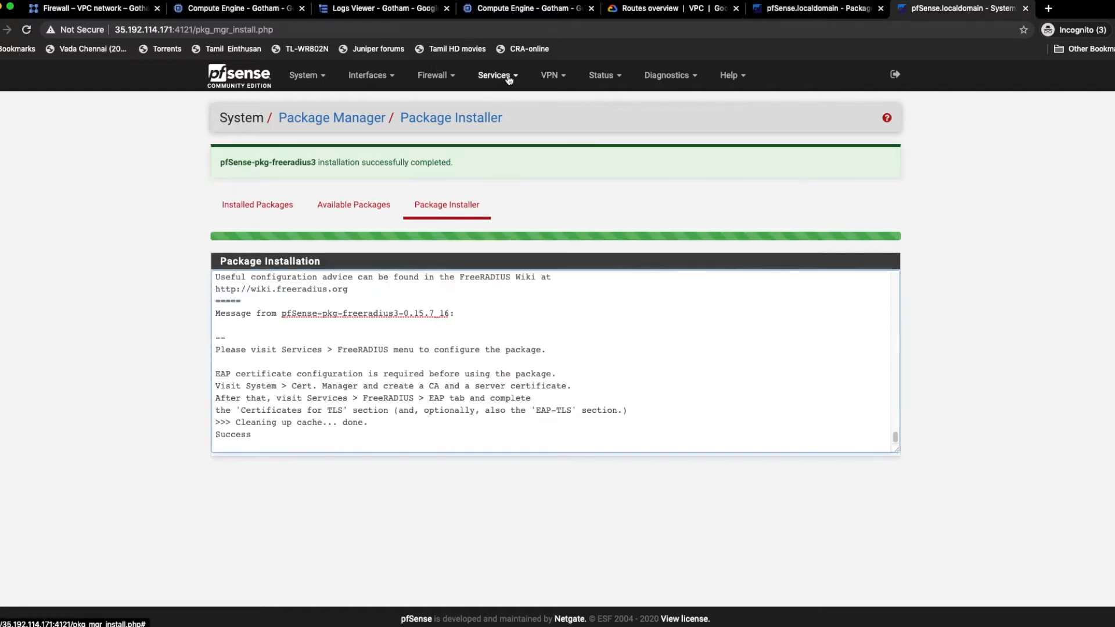
Step: On the pfSense firewall at 35.192.114.171, open the FreeRADIUS user batman for editing and check its username and password fields
click(507, 77)
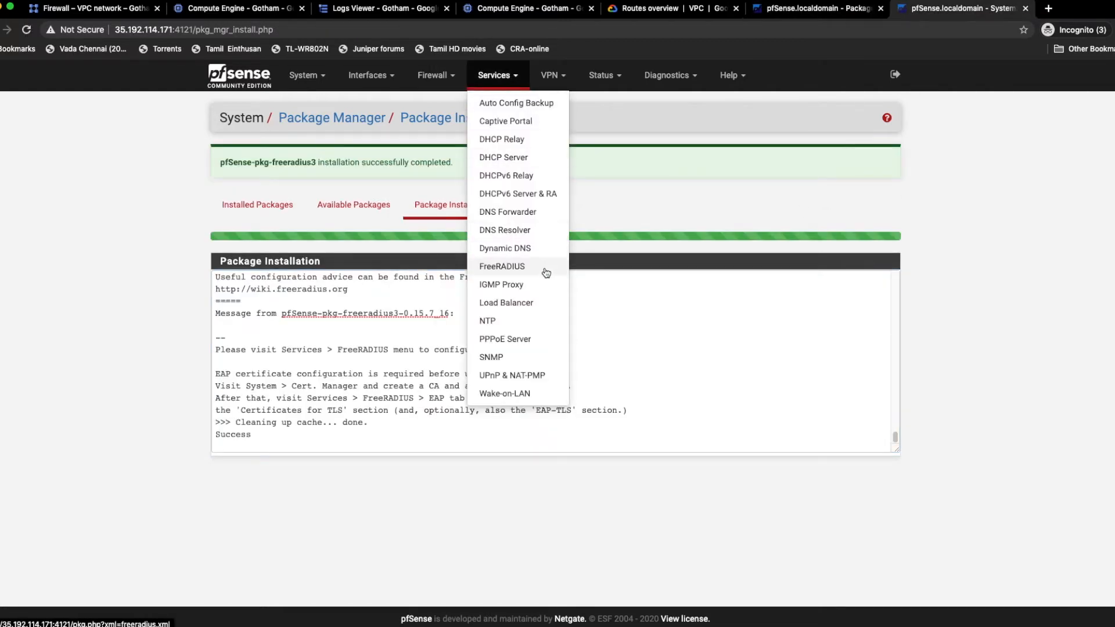
click(501, 266)
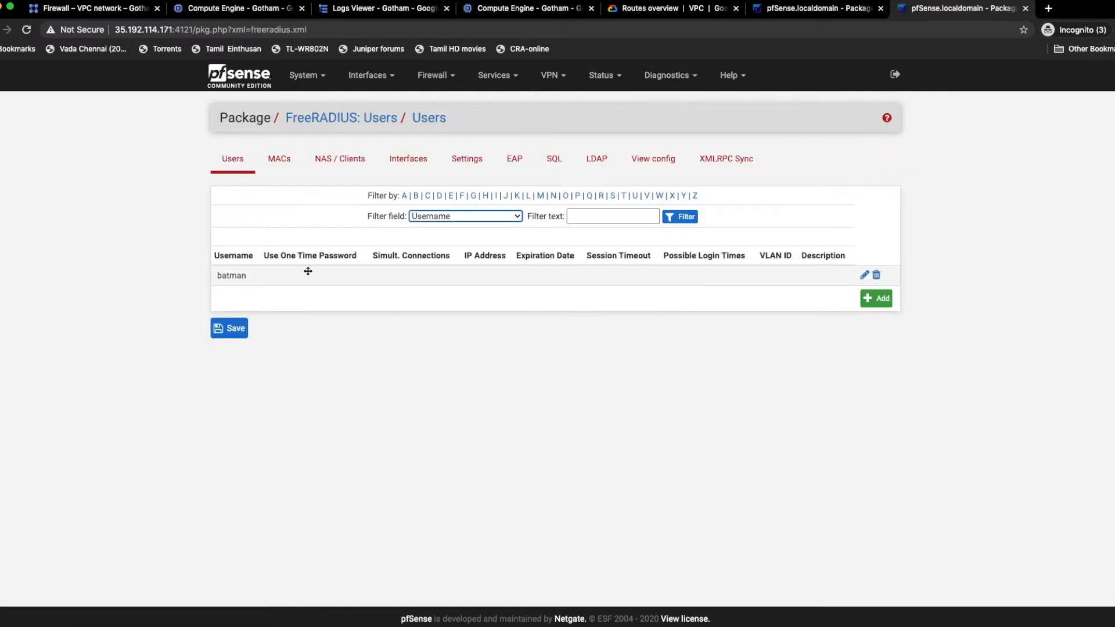
click(864, 277)
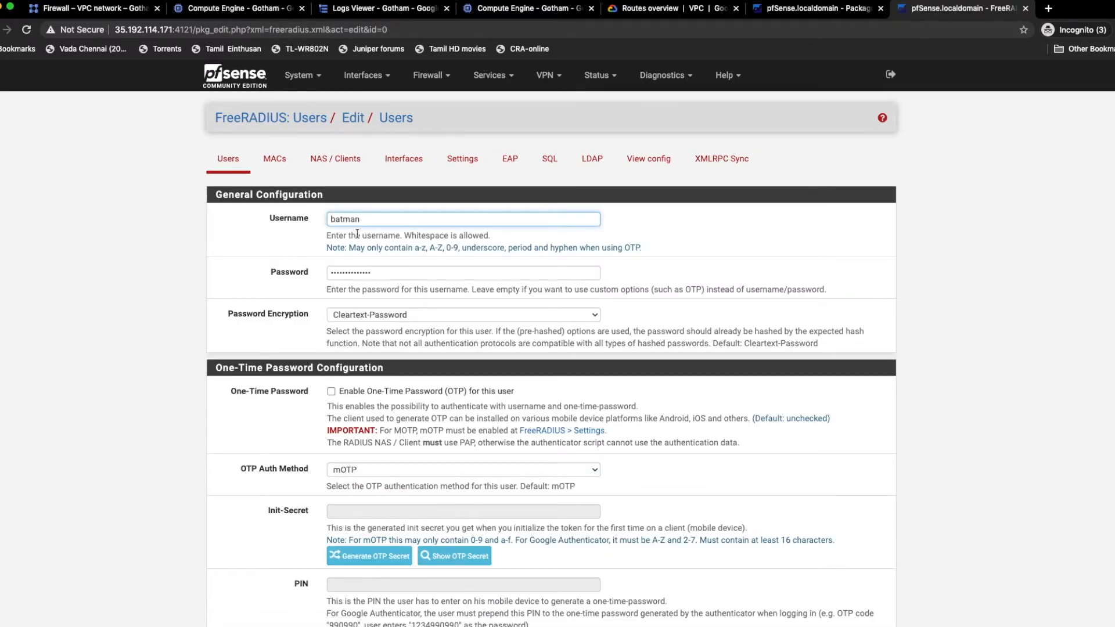
drag(360, 220, 334, 221)
click(396, 271)
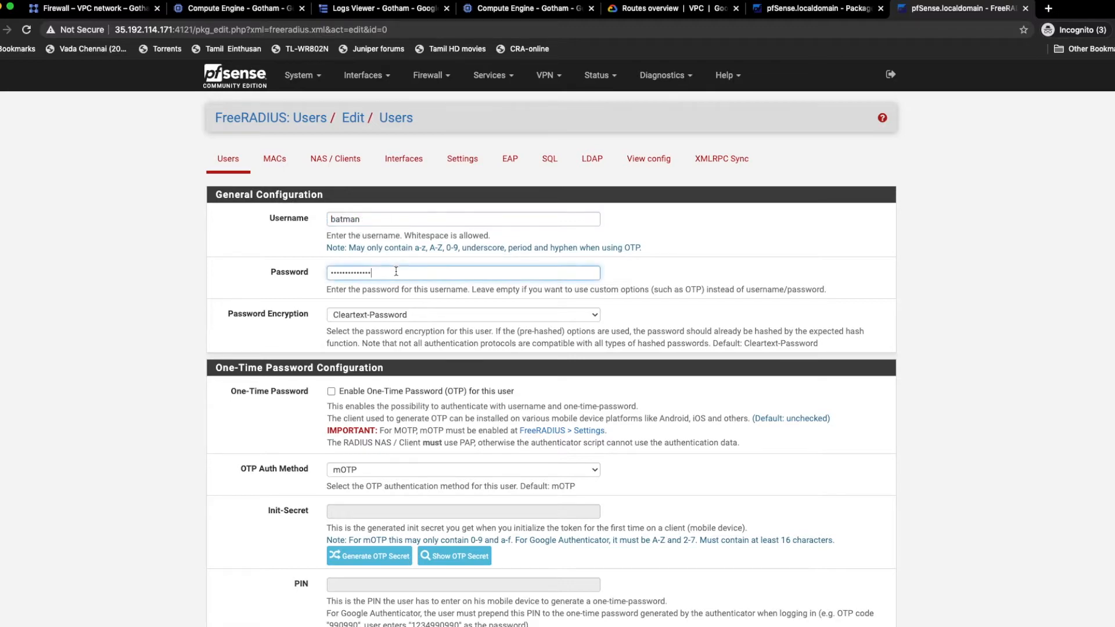
Step: Check the REPLY-ITEM additional RADIUS attribute in batman's advanced configuration and save the user
scroll(396, 443, down, 4)
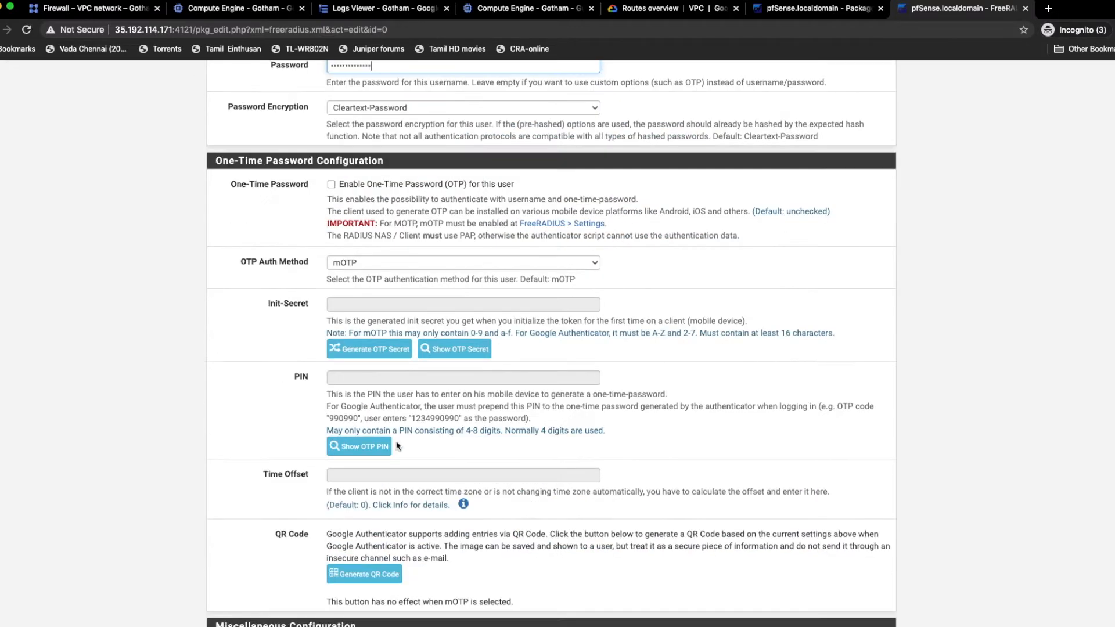
scroll(396, 445, down, 16)
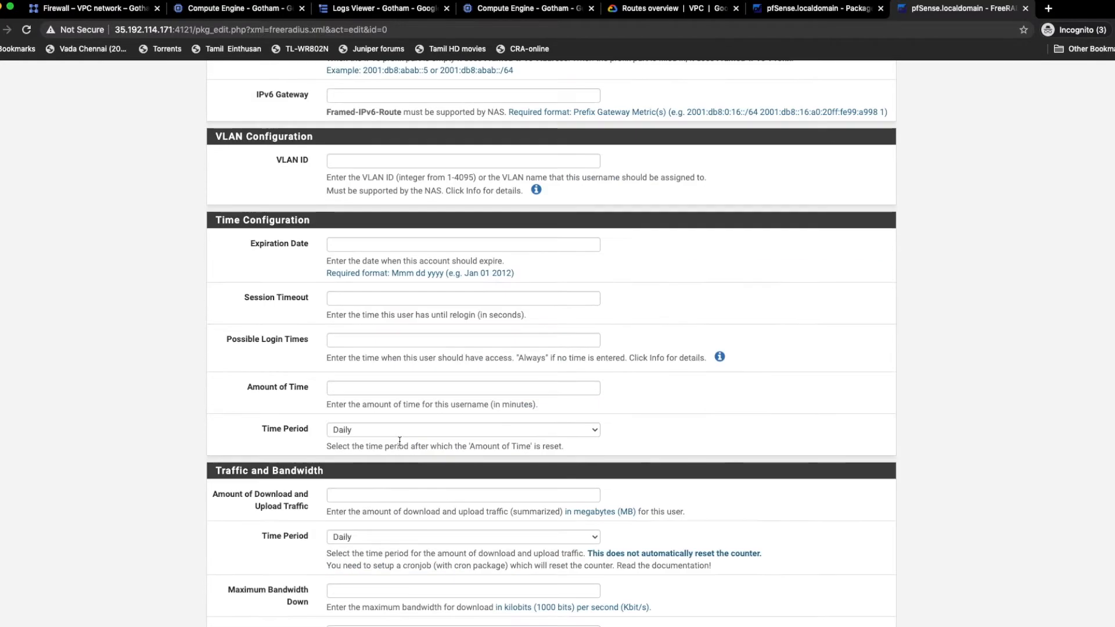
scroll(399, 443, down, 5)
scroll(417, 518, down, 4)
drag(431, 479, 322, 479)
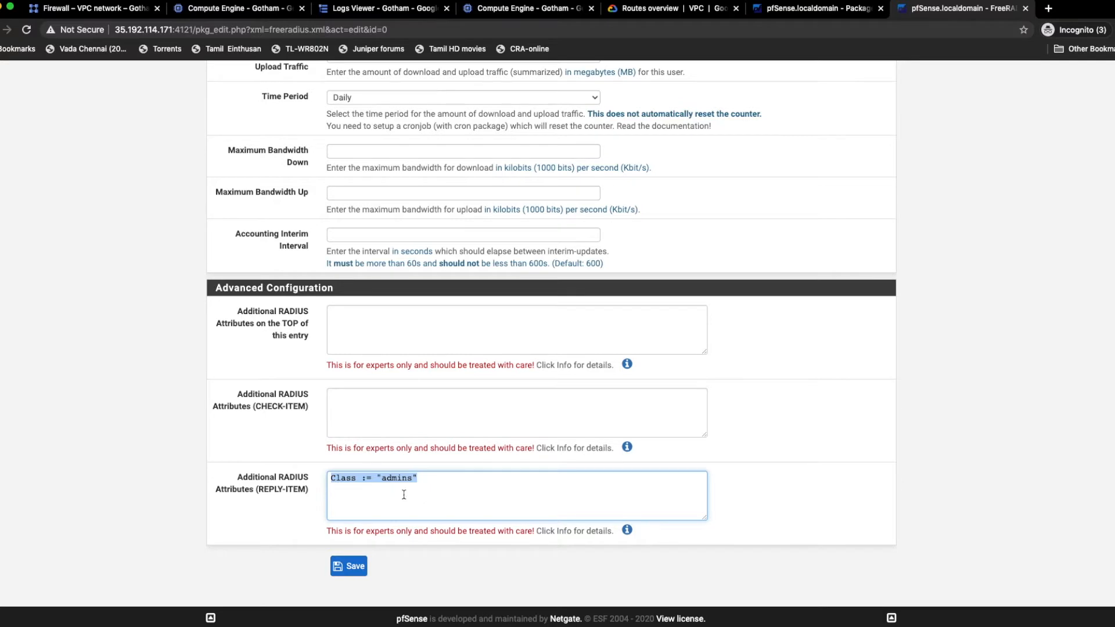
drag(235, 476, 309, 493)
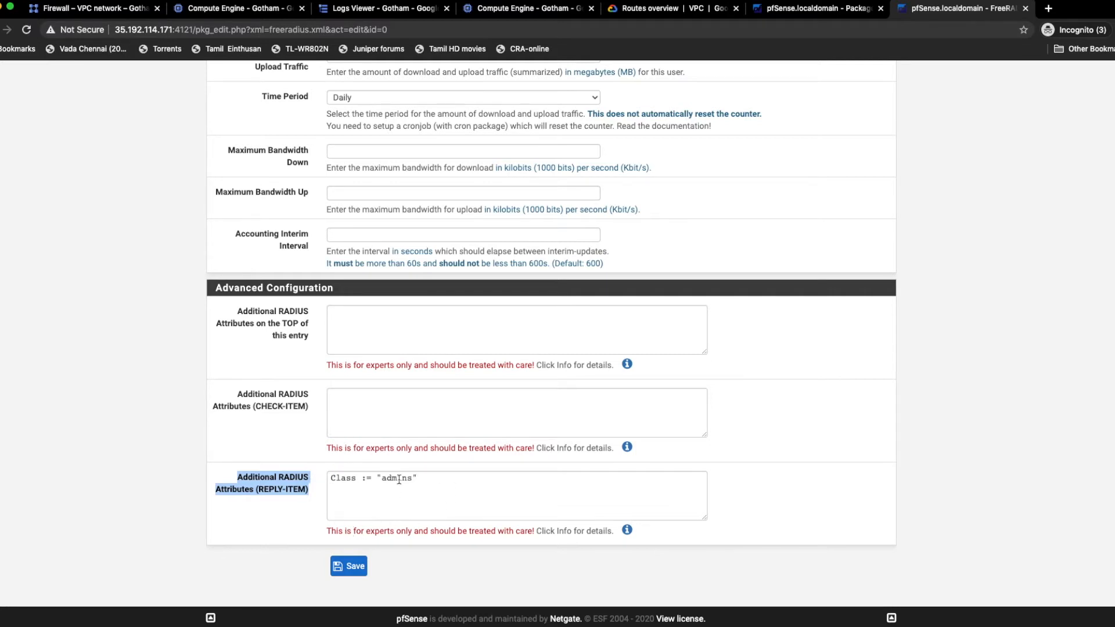
click(355, 567)
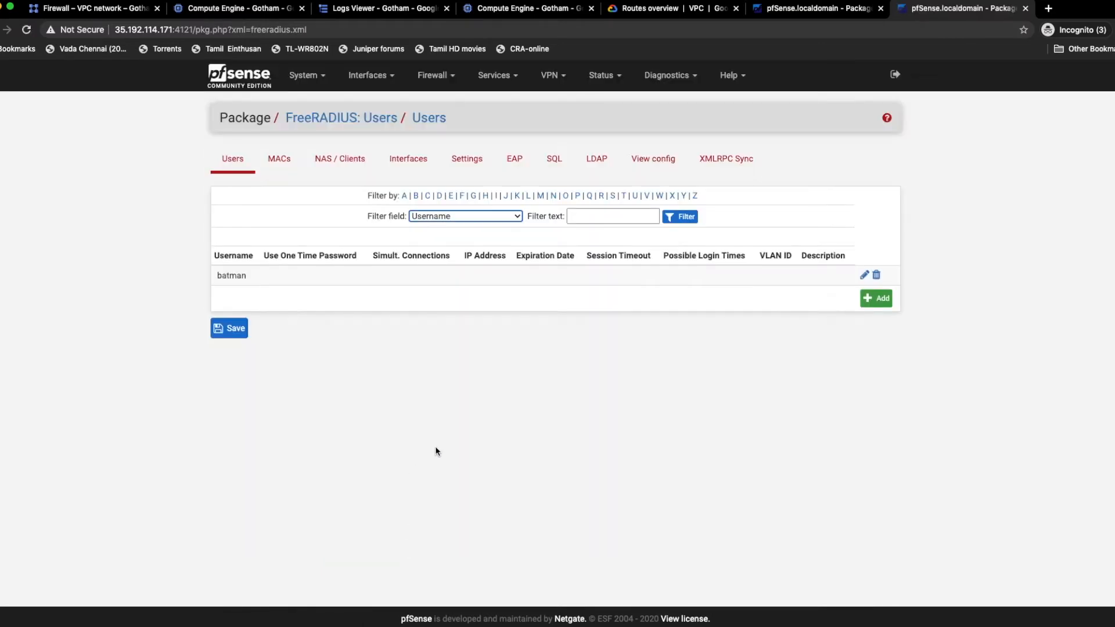
Step: Open the groups in pfSense's User Manager and examine the admins group's name and description
click(322, 77)
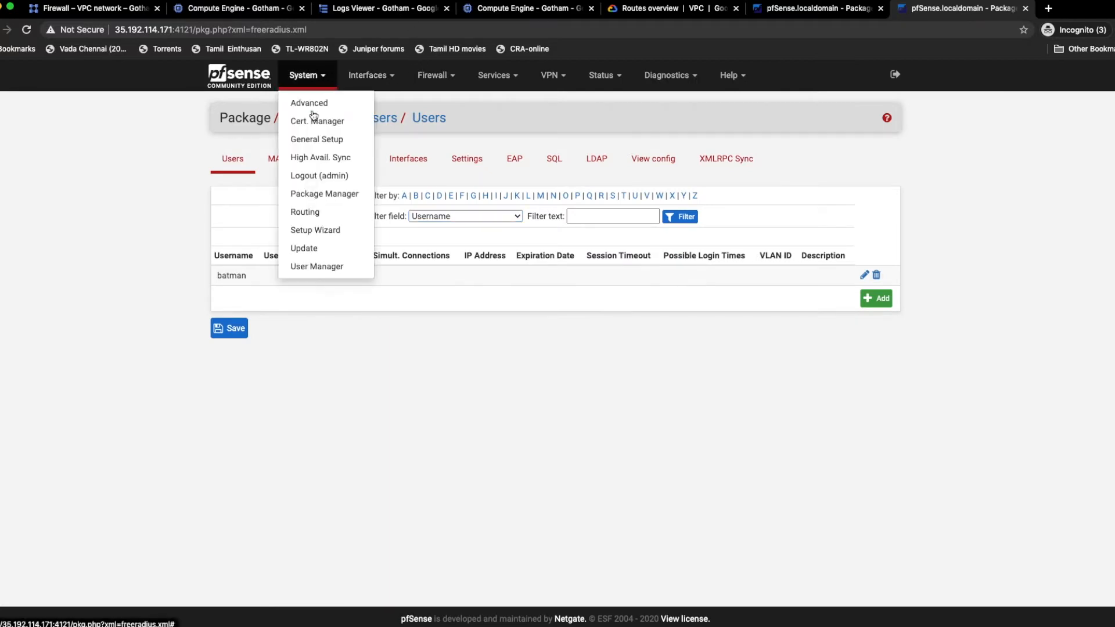
click(336, 268)
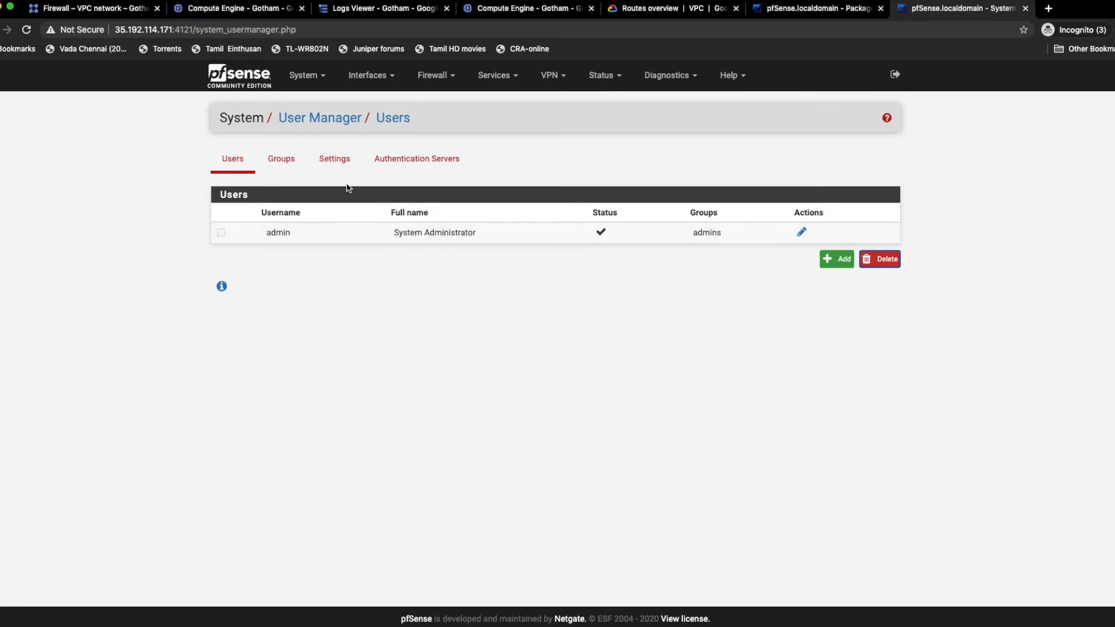
click(276, 165)
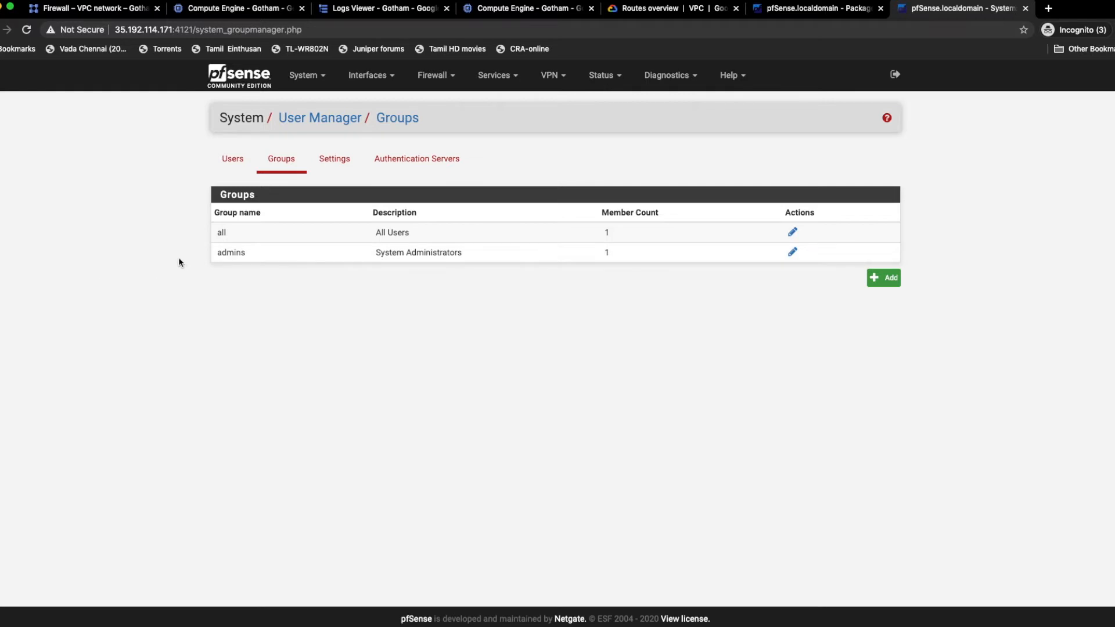
drag(219, 252, 267, 254)
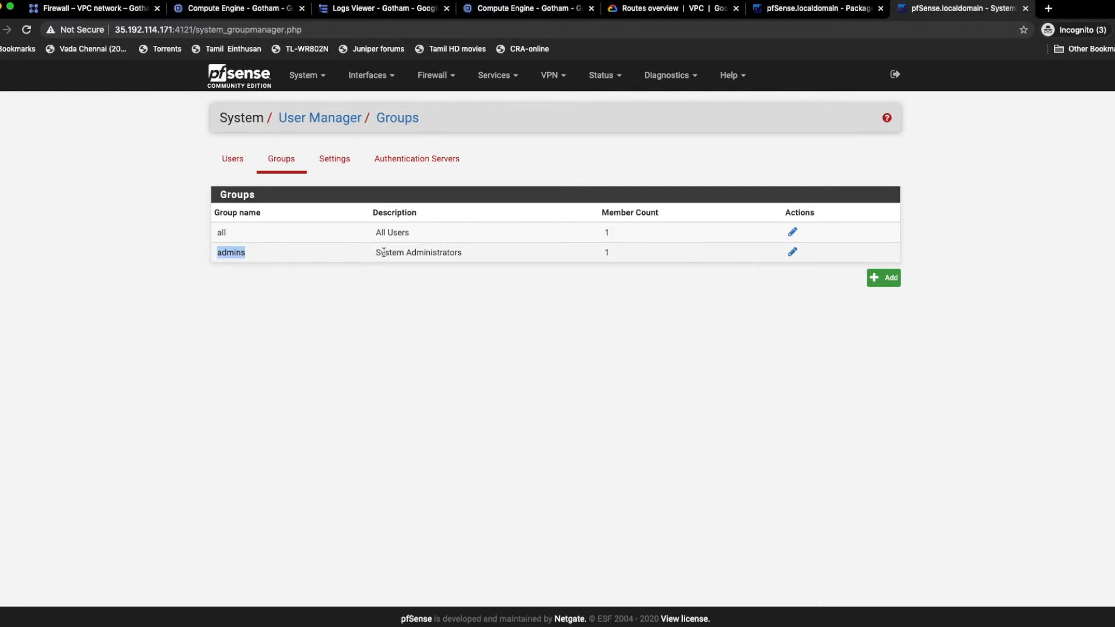
drag(380, 252, 521, 261)
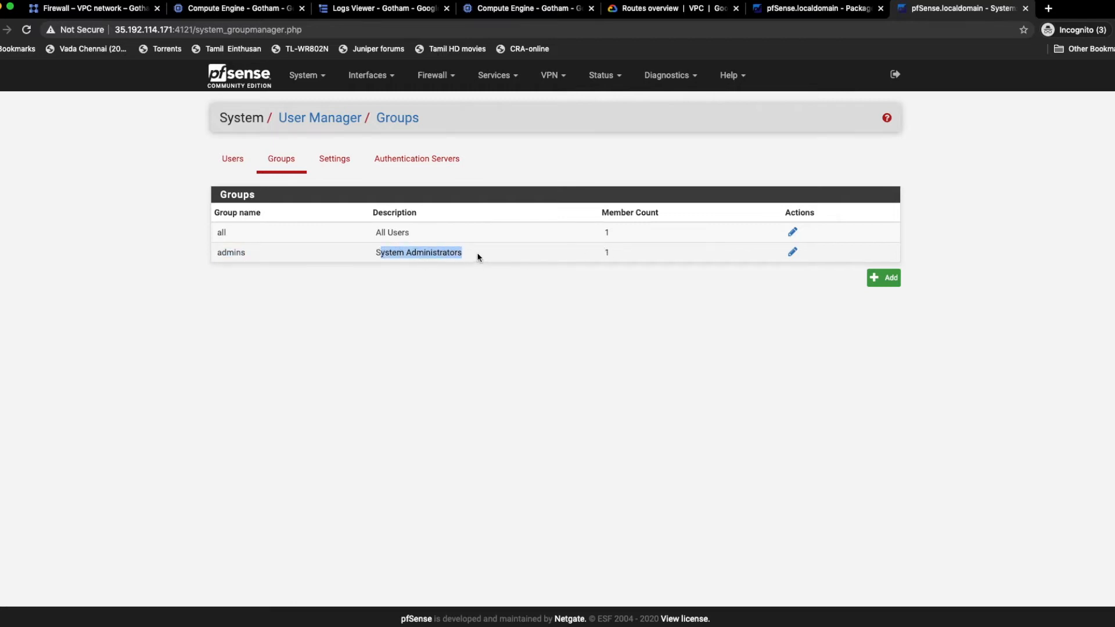
click(389, 291)
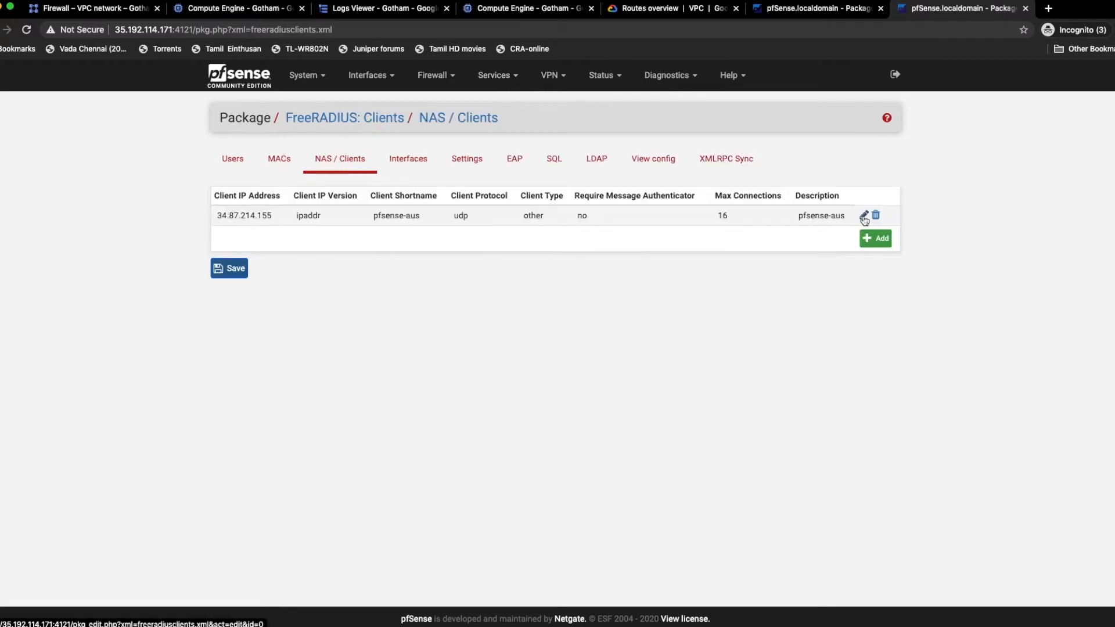
Step: Copy the external IP of pfsense-aus from Google Compute Engine and set it as the pfsense-aus NAS client's IP address, 34.87.247.212
click(864, 217)
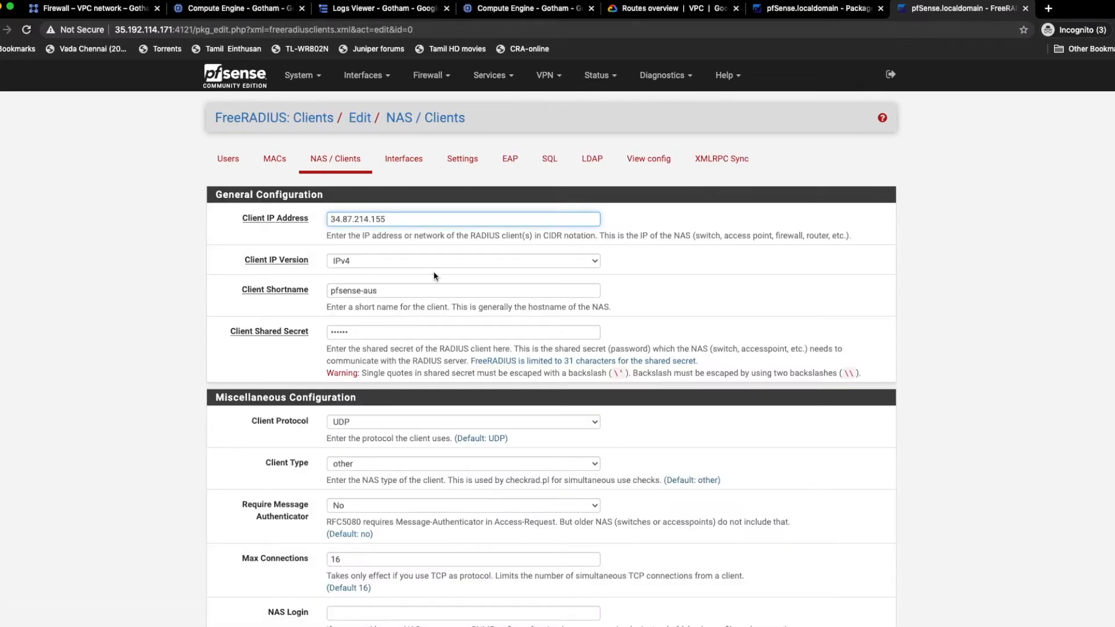
click(249, 8)
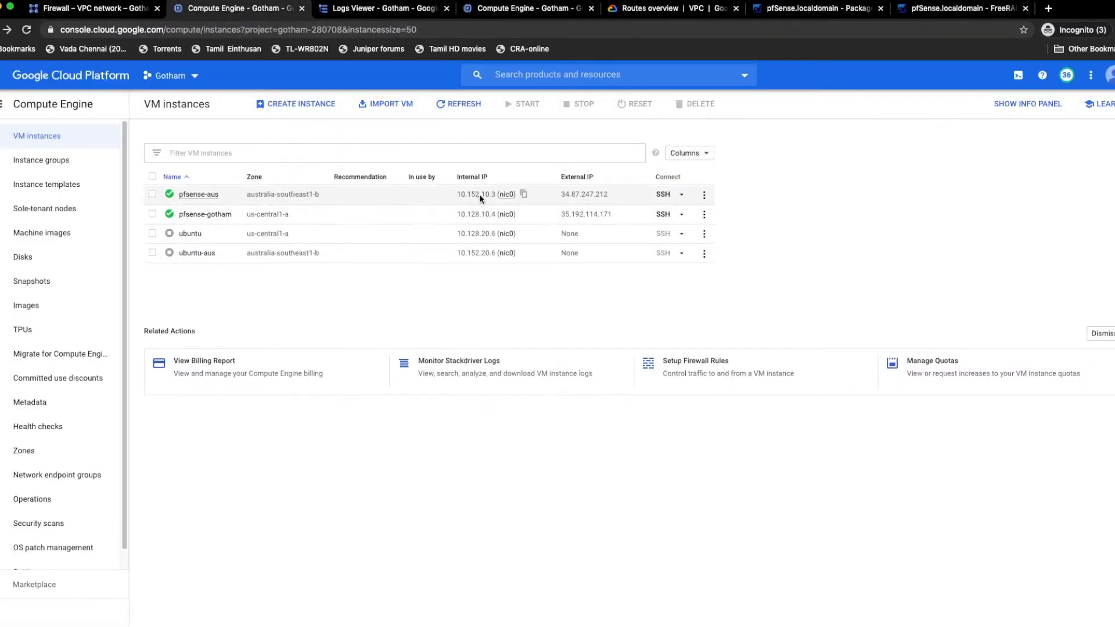
click(911, 10)
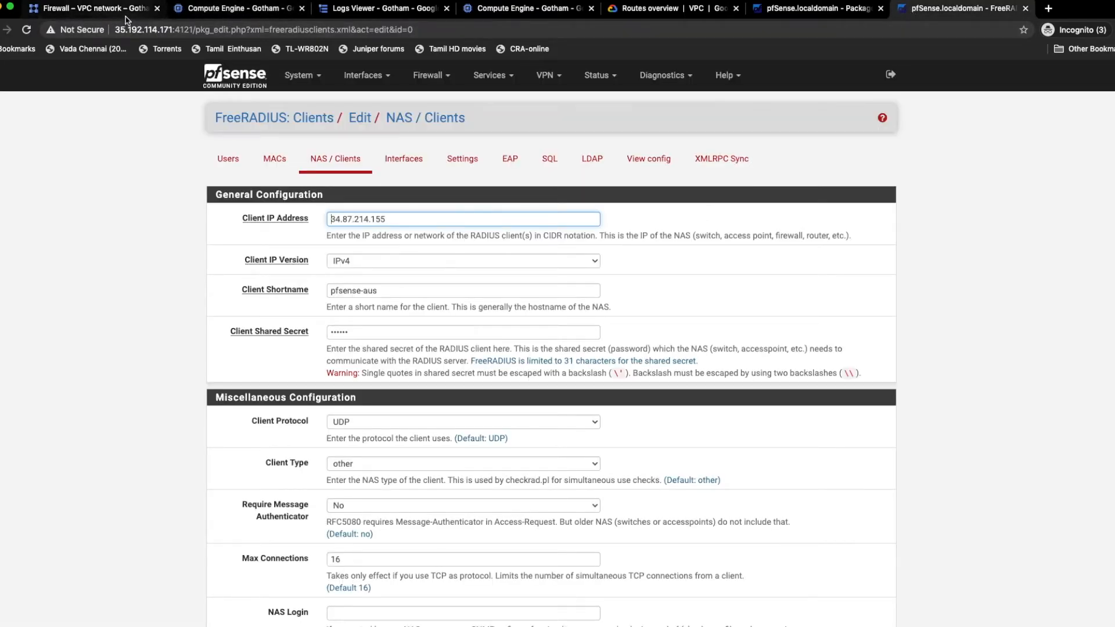
click(243, 11)
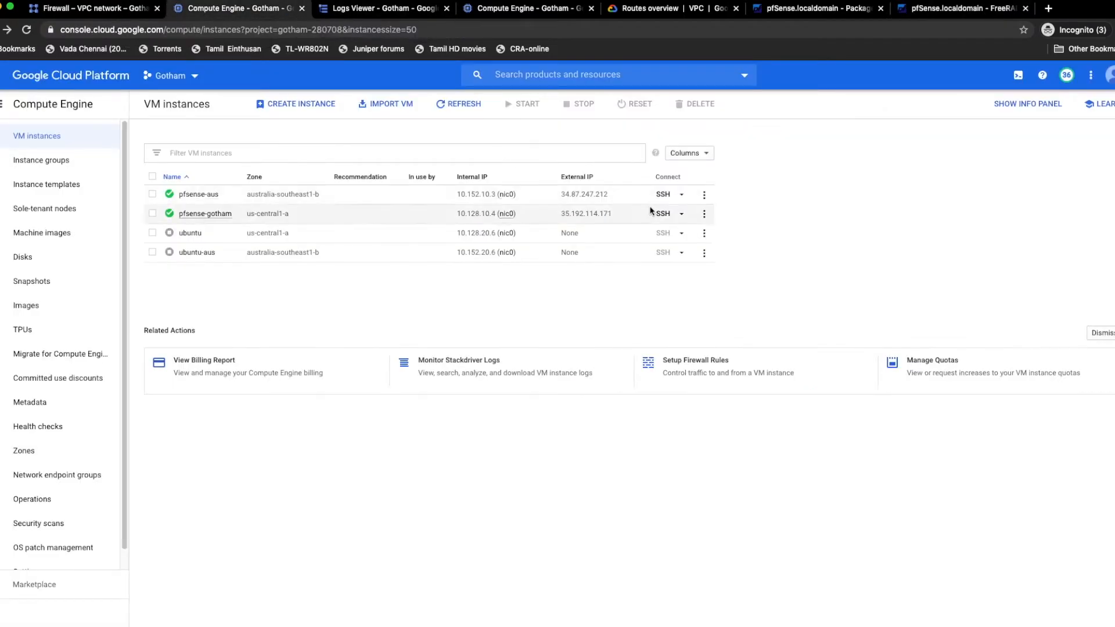
click(615, 194)
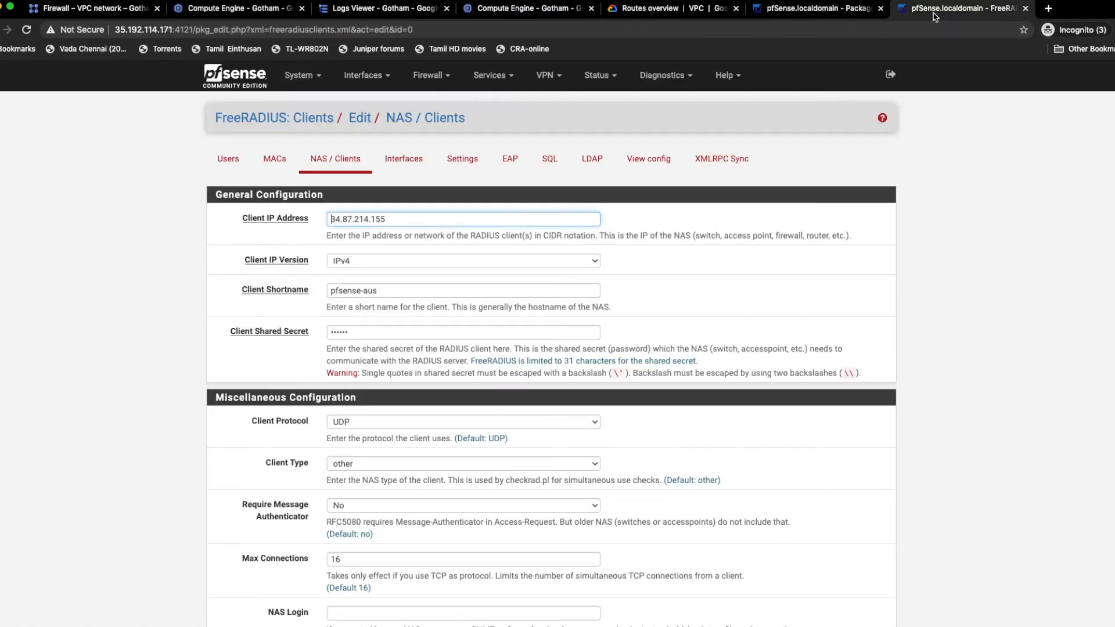
click(938, 9)
drag(407, 219, 289, 220)
key(super+v)
Step: Enter the client shared secret for pfsense-aus, select UDP as the client protocol, and save the NAS client
click(368, 332)
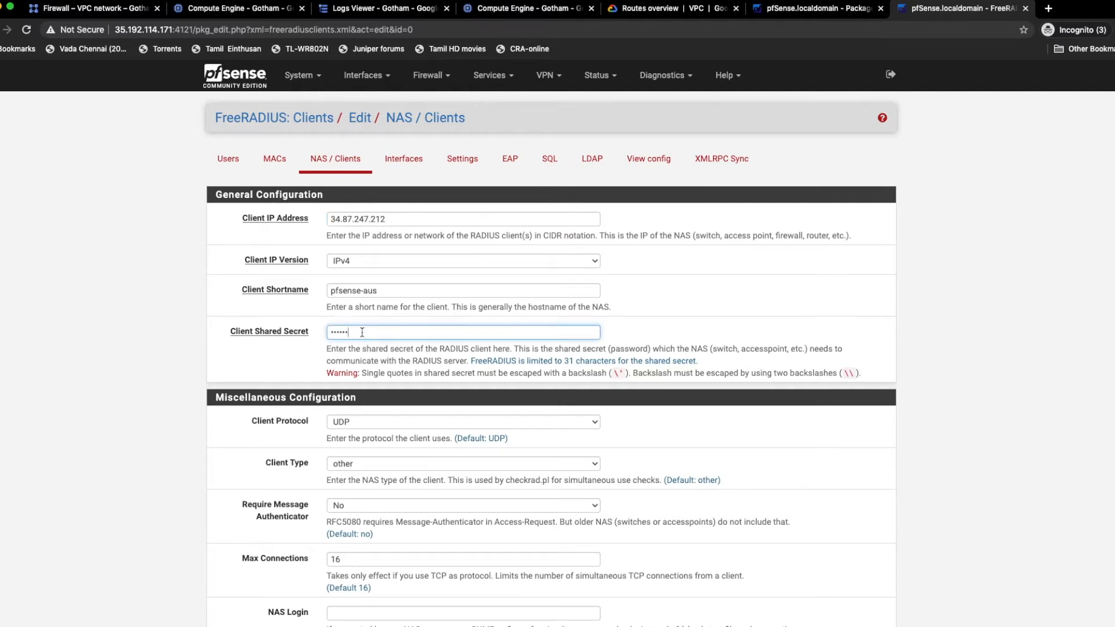
drag(361, 332, 311, 330)
text(a)
click(360, 419)
click(357, 422)
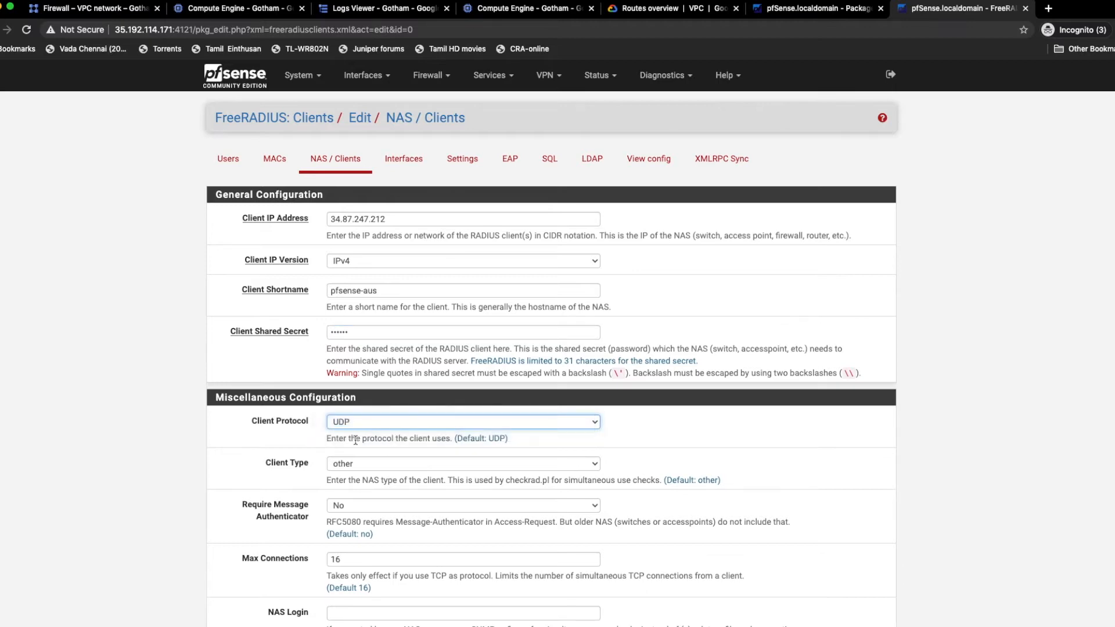
scroll(407, 490, down, 3)
scroll(335, 426, down, 1)
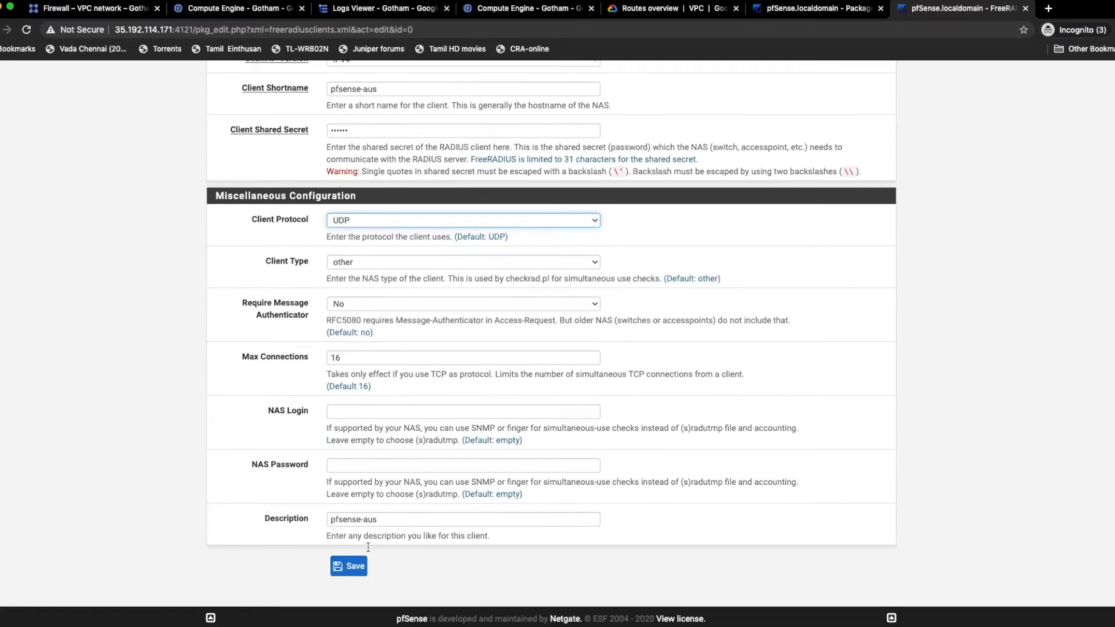
click(348, 568)
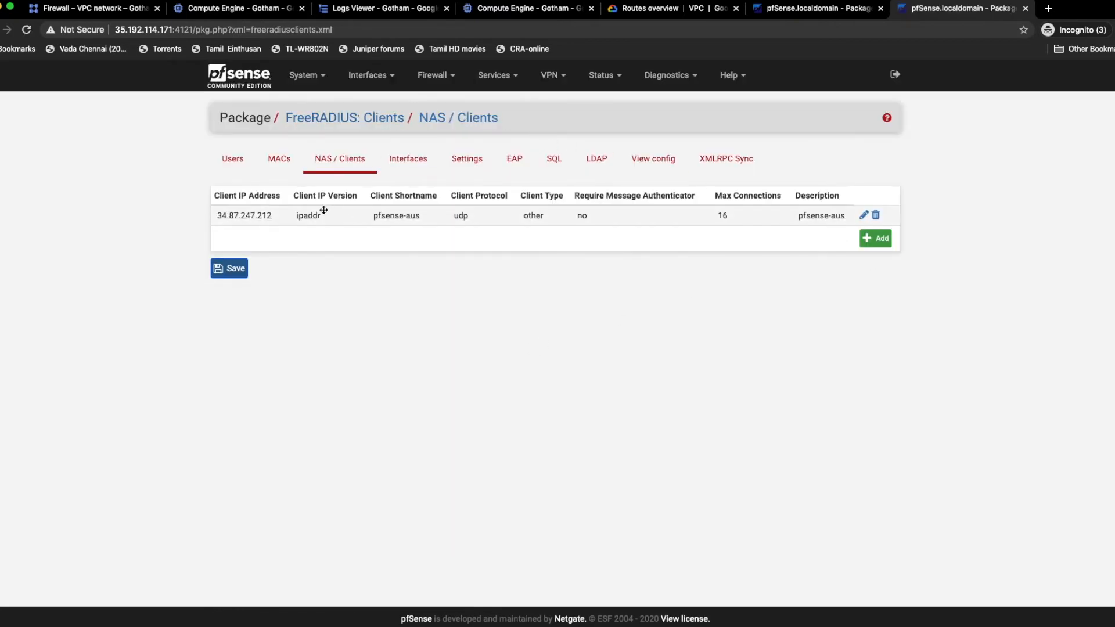
Step: Open the FreeRADIUS listening interface entry and compare its IP address with the WAN address on the dashboard
click(404, 165)
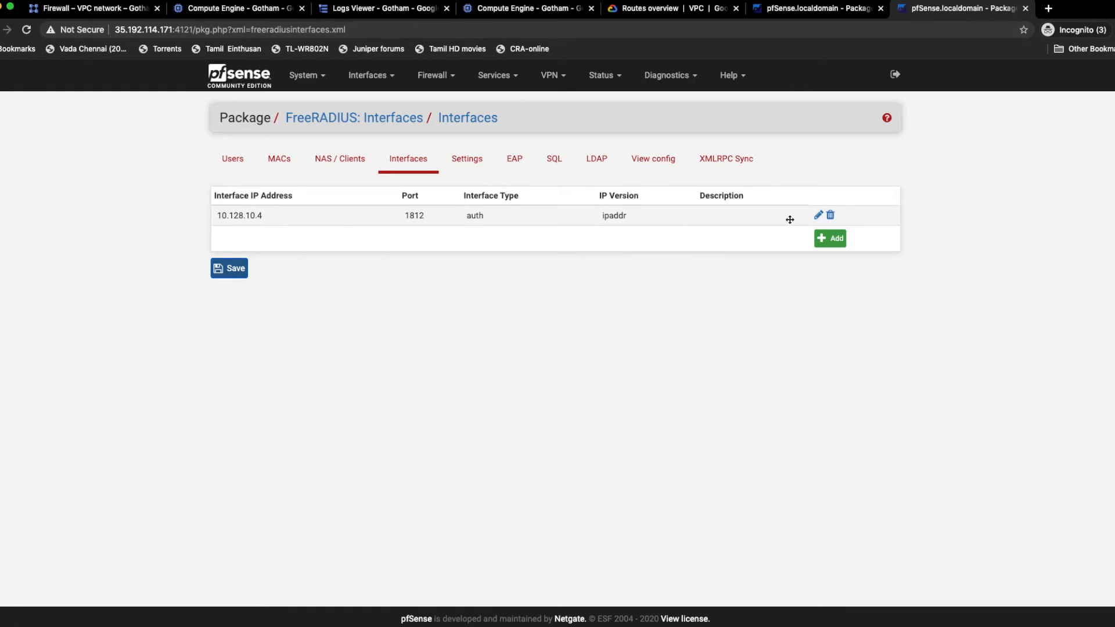
click(819, 215)
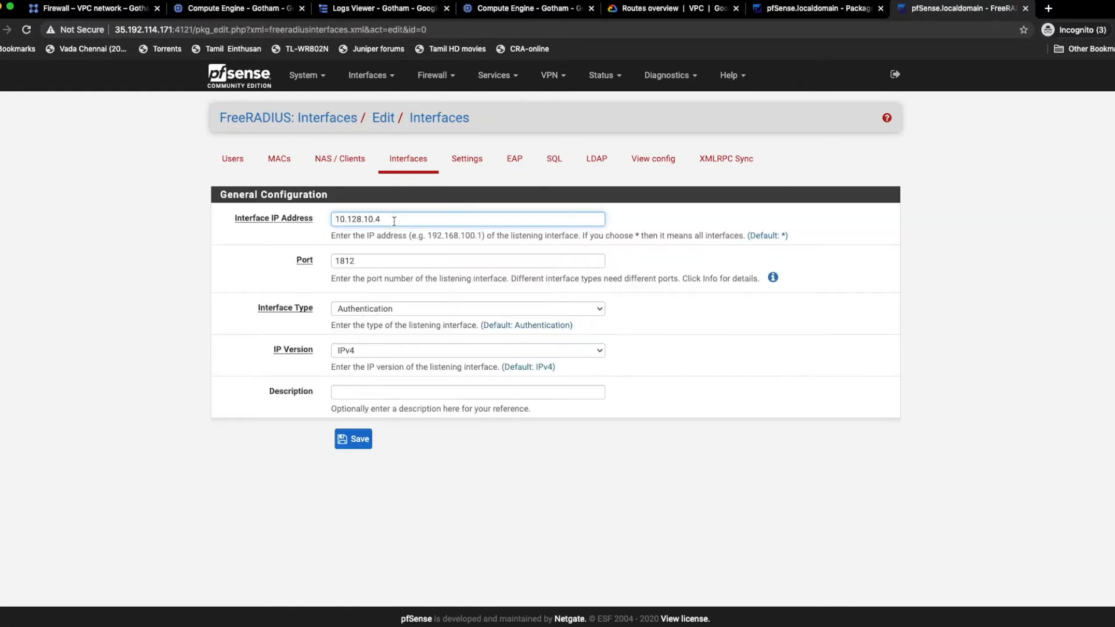
drag(396, 219, 318, 215)
click(257, 80)
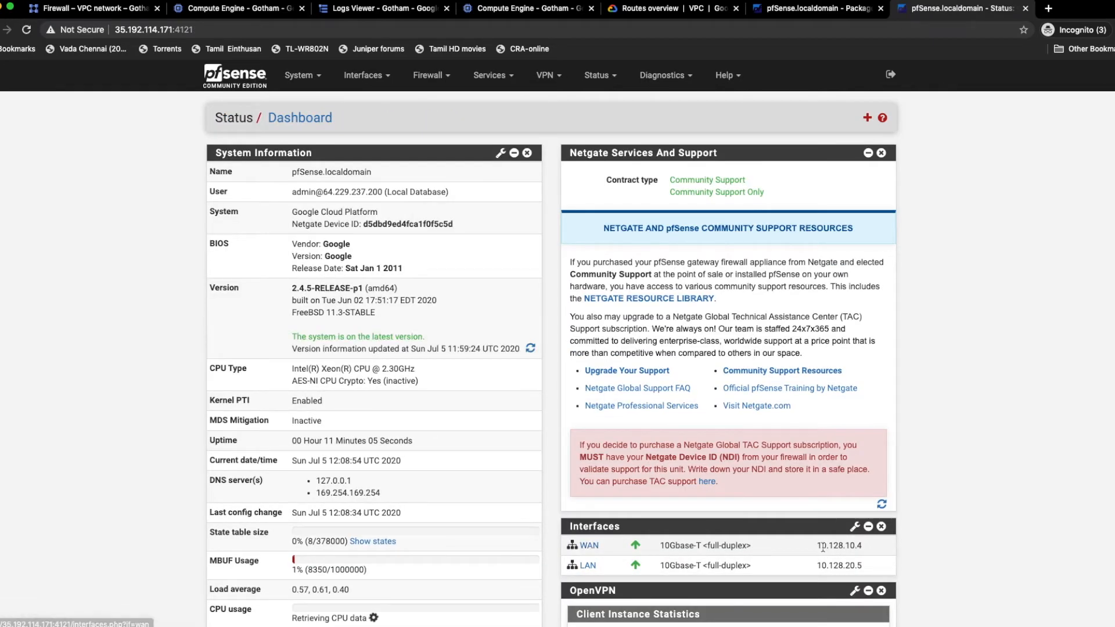
Step: Check the WAN address on the pfSense dashboard and return to the FreeRADIUS users list
drag(817, 547, 869, 551)
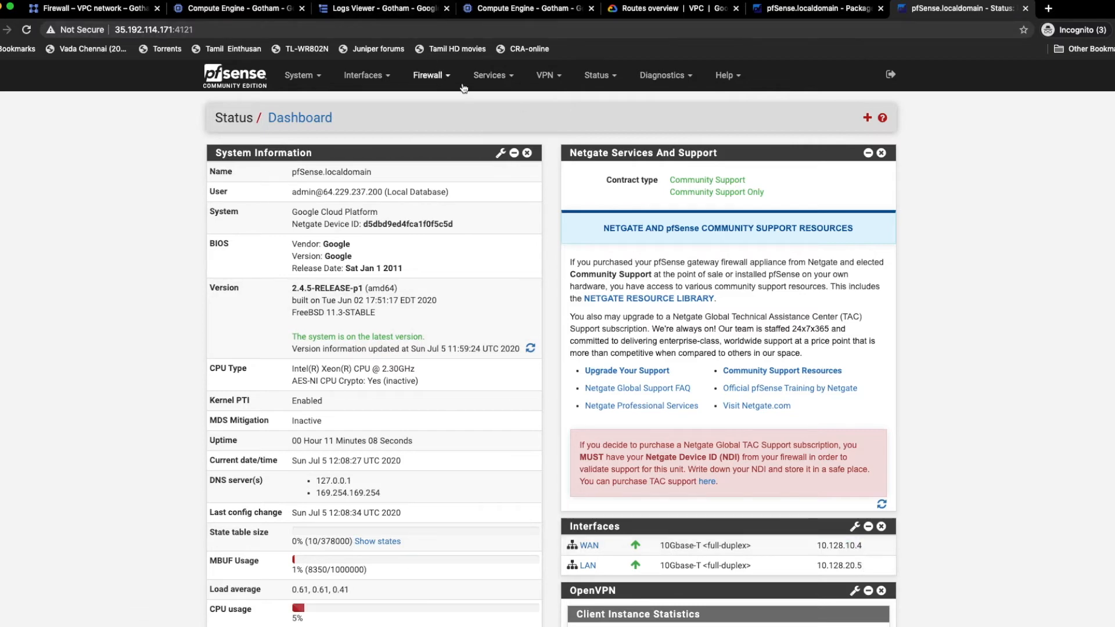
click(491, 76)
click(488, 266)
Step: Examine Google Cloud's VPC firewall rules aus-rule-ext-rule and test-host-allow for UDP port 1812 and the networks they apply to
click(94, 9)
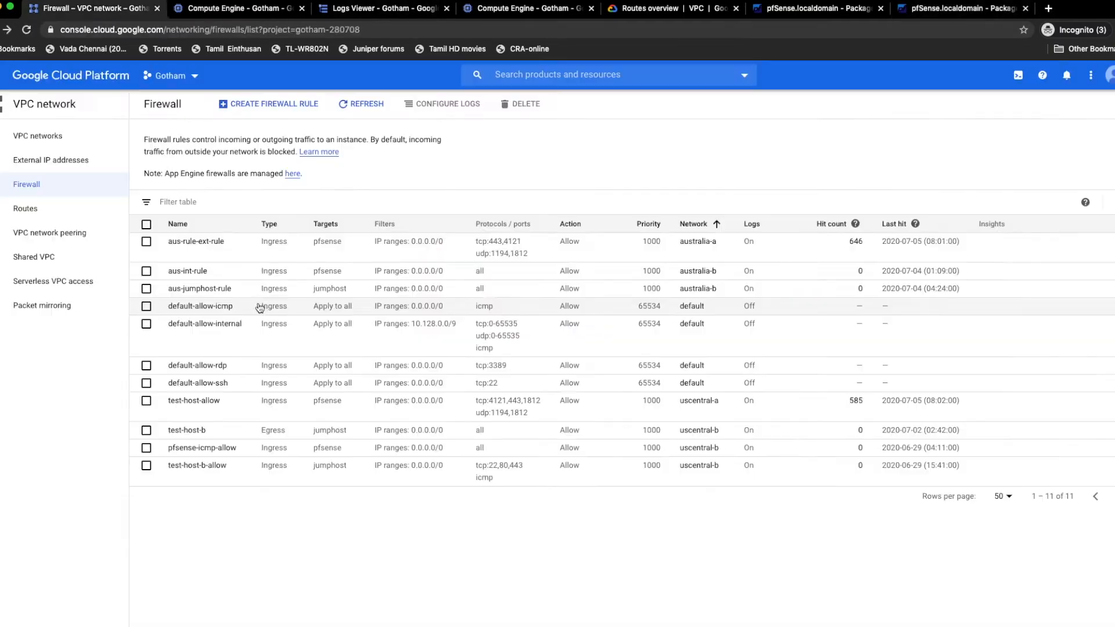
drag(528, 255, 475, 256)
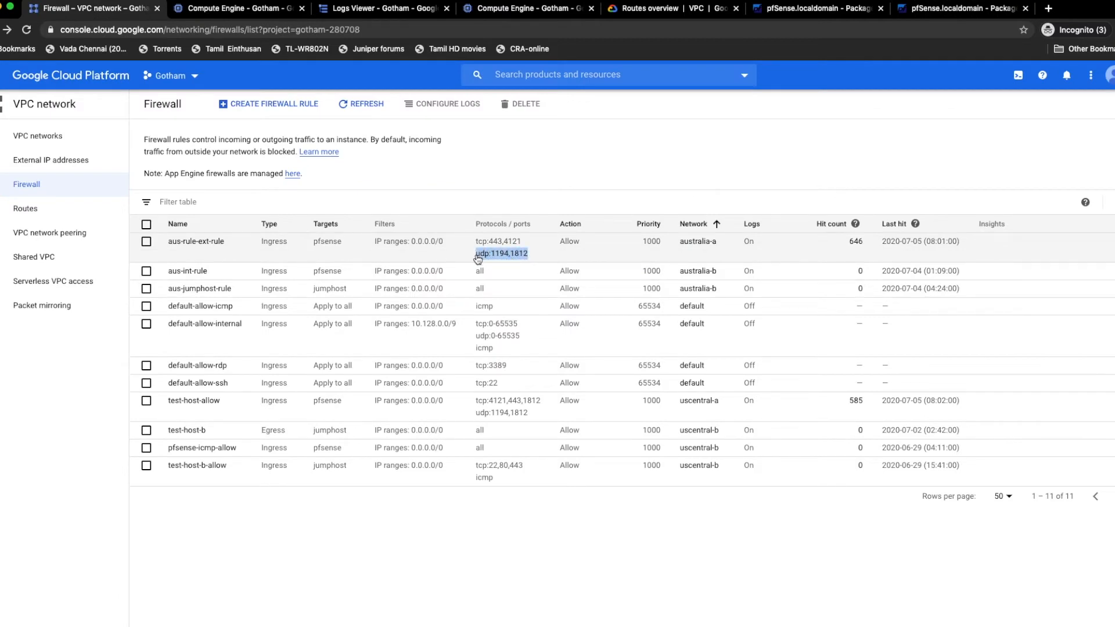
click(530, 258)
drag(528, 256, 510, 261)
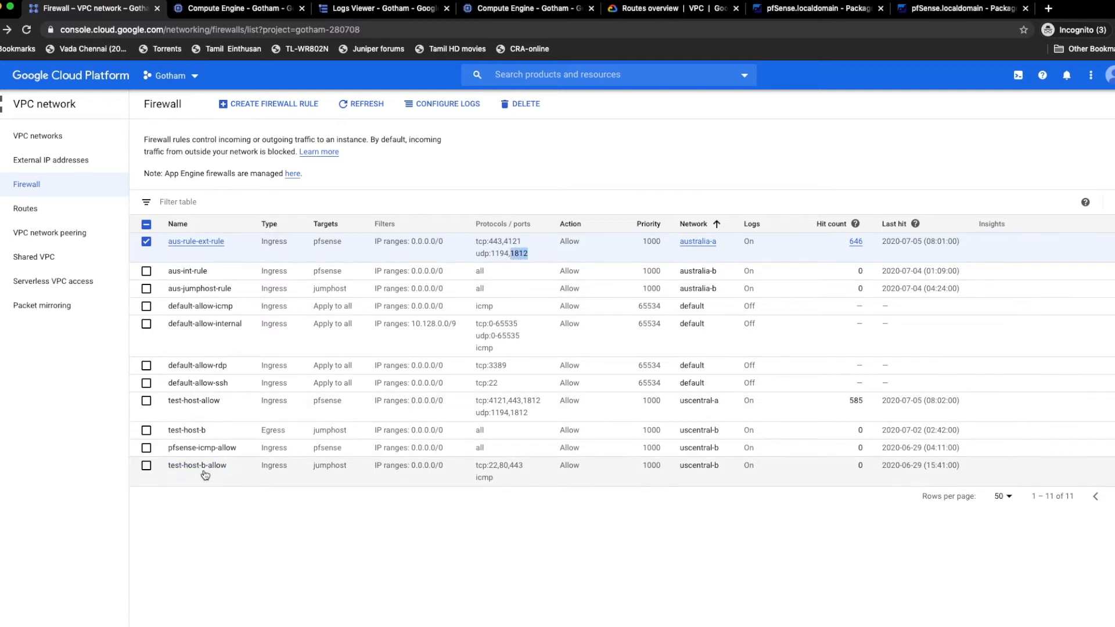
click(536, 417)
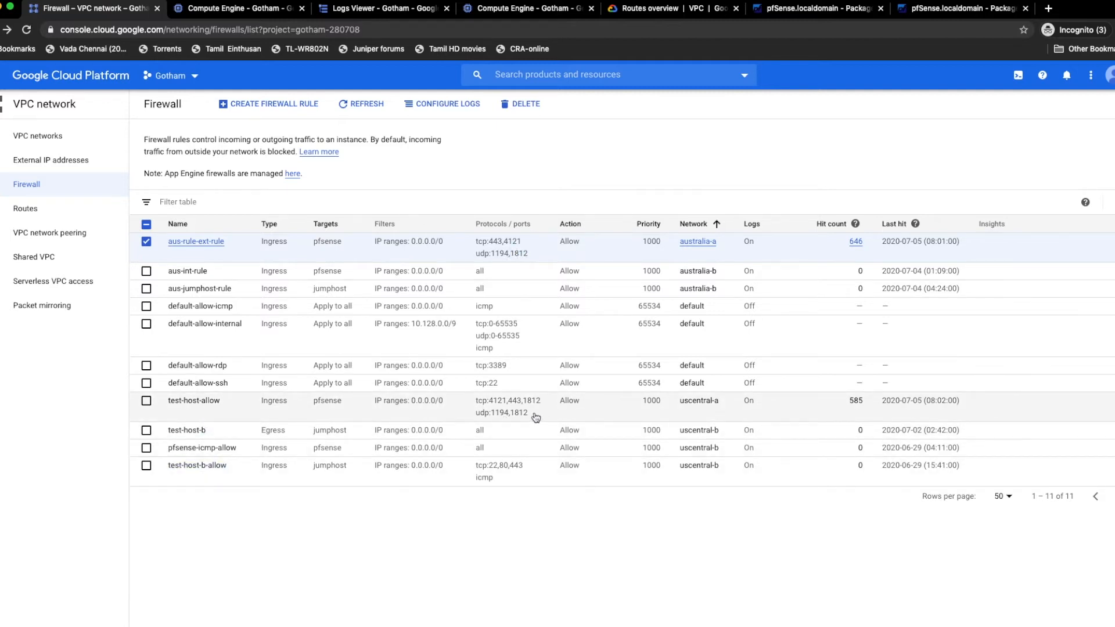
drag(536, 417, 513, 417)
click(716, 401)
drag(715, 401, 689, 402)
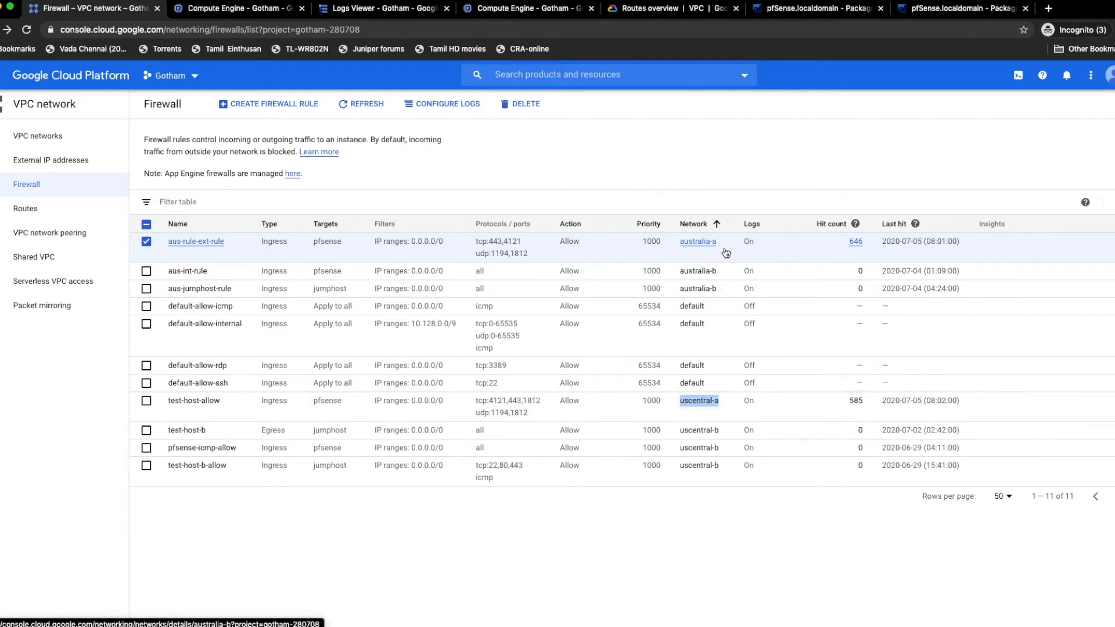
drag(720, 242, 680, 242)
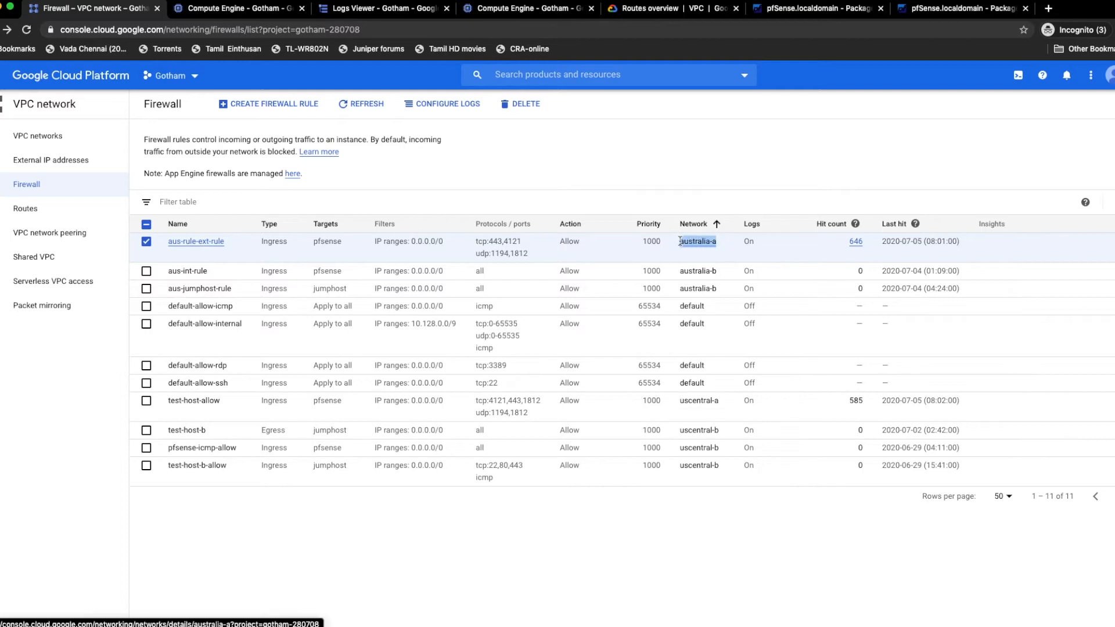
Step: On the pfSense firewall at 34.87.247.212, open the pfsense-gotham RADIUS authentication server for editing in the User Manager
click(785, 10)
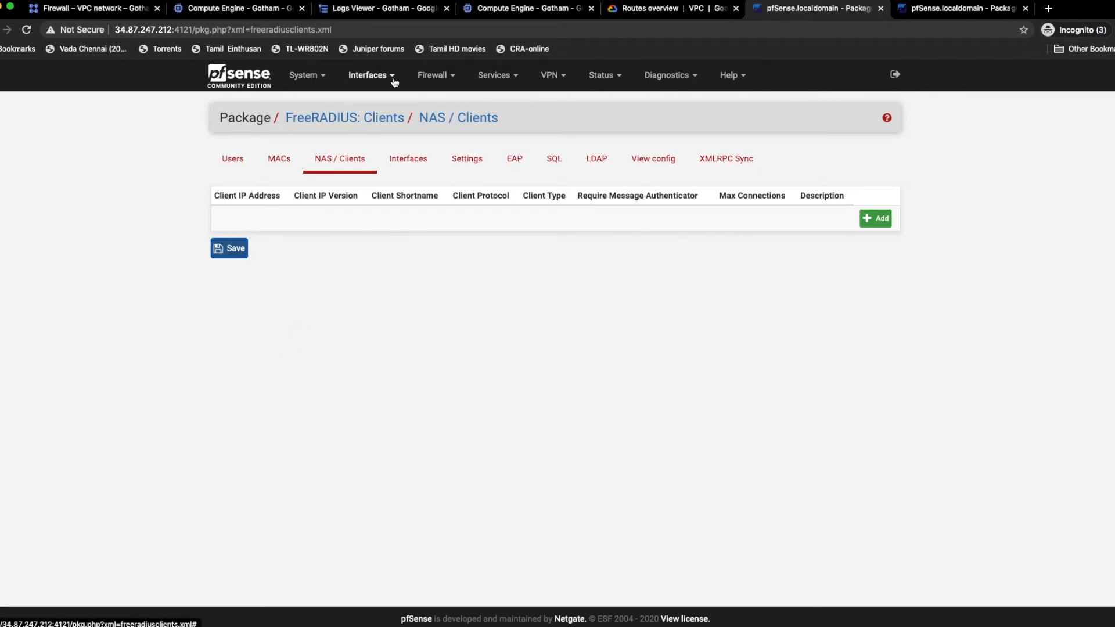
click(303, 77)
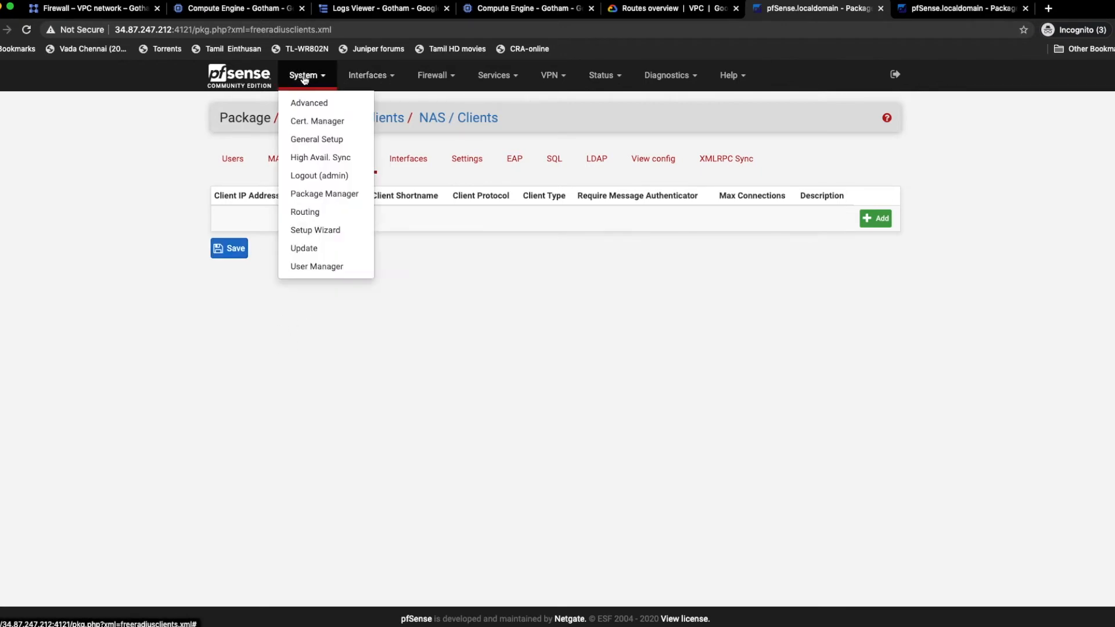
click(323, 266)
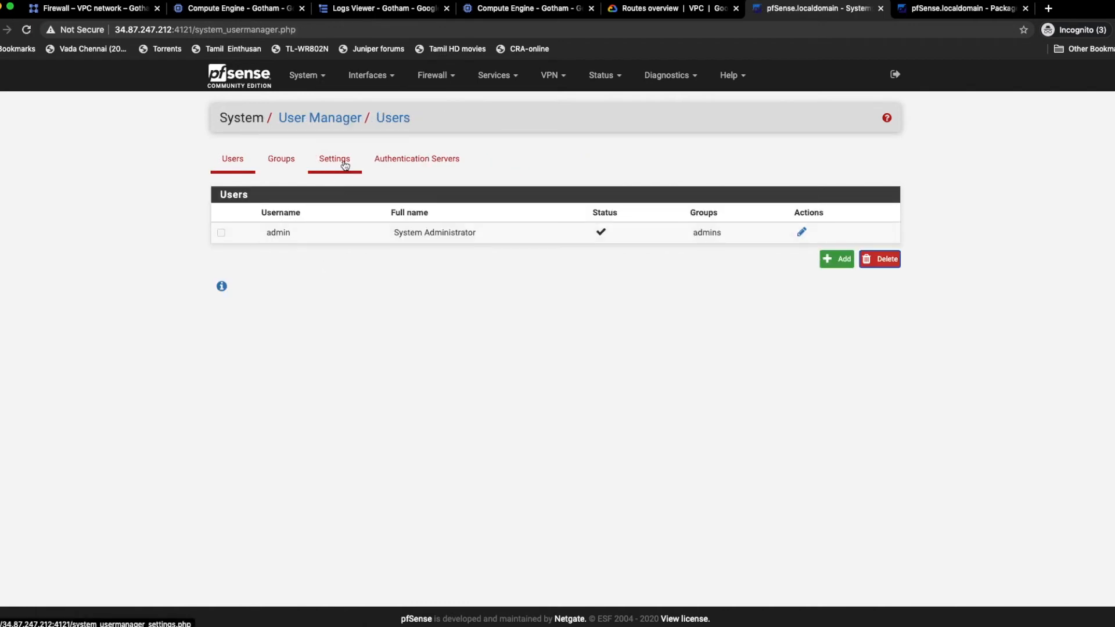
click(344, 162)
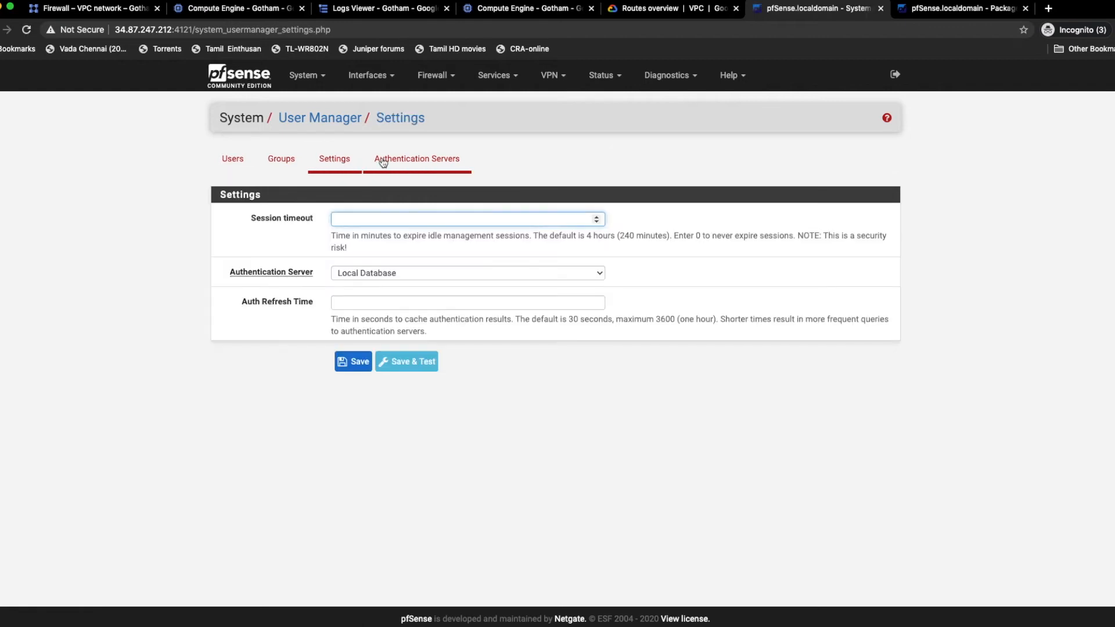
click(408, 164)
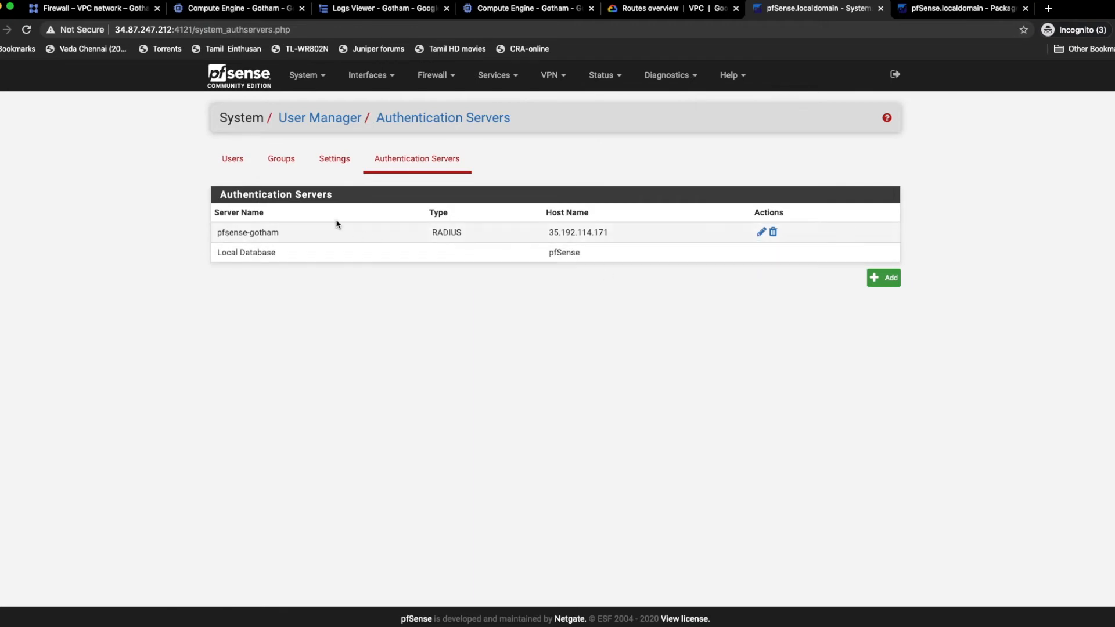
drag(221, 229, 287, 237)
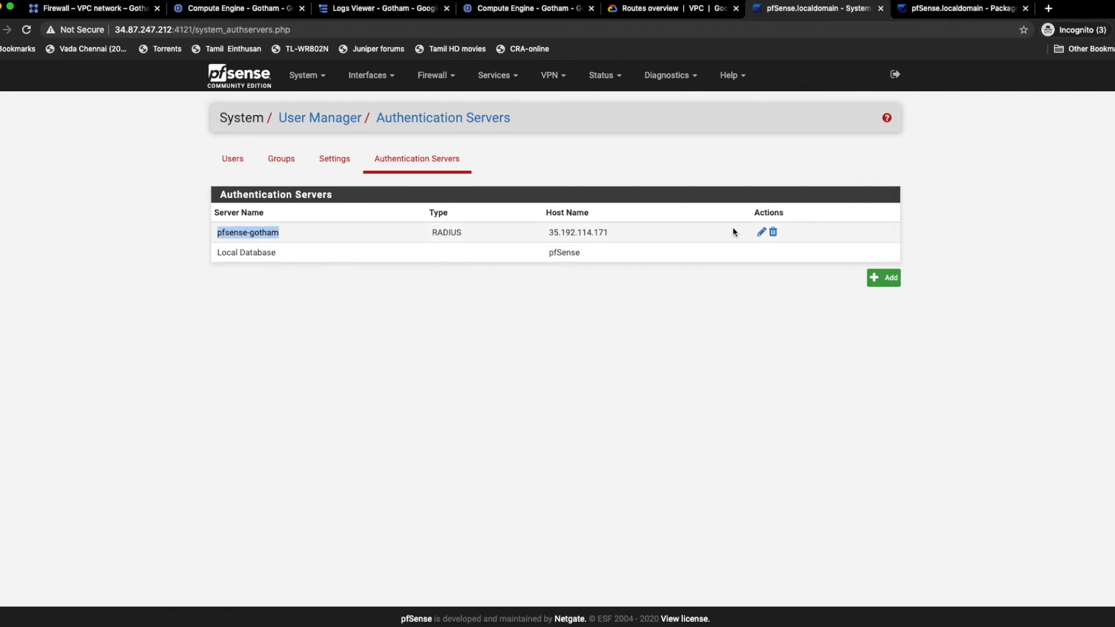
click(761, 232)
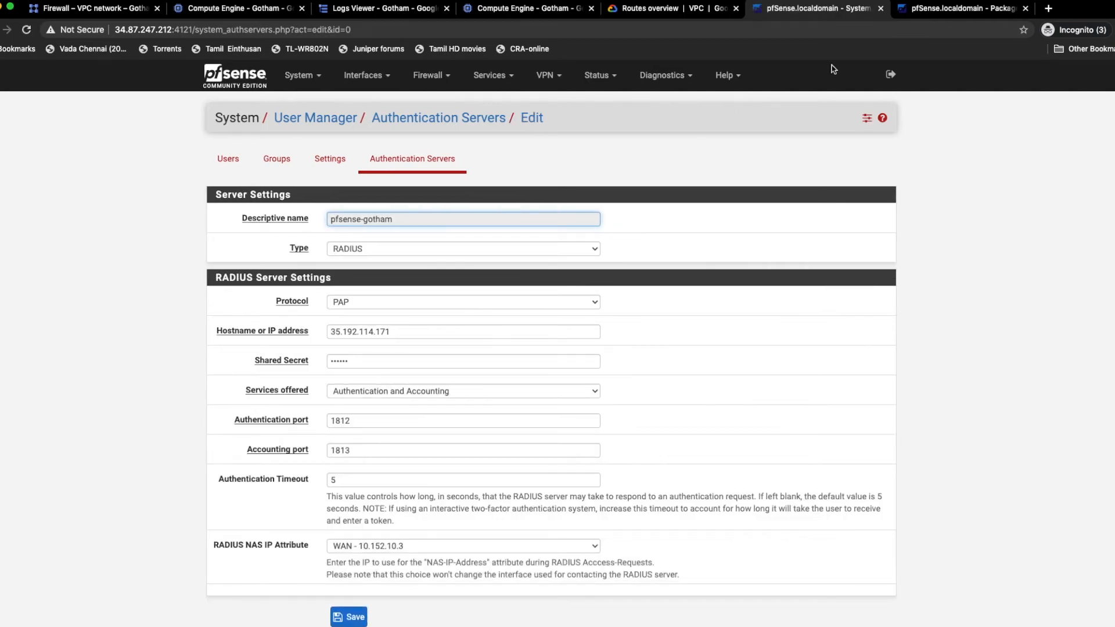
Step: Re-enter the shared secret of the pfsense-gotham authentication server and save the server
click(953, 10)
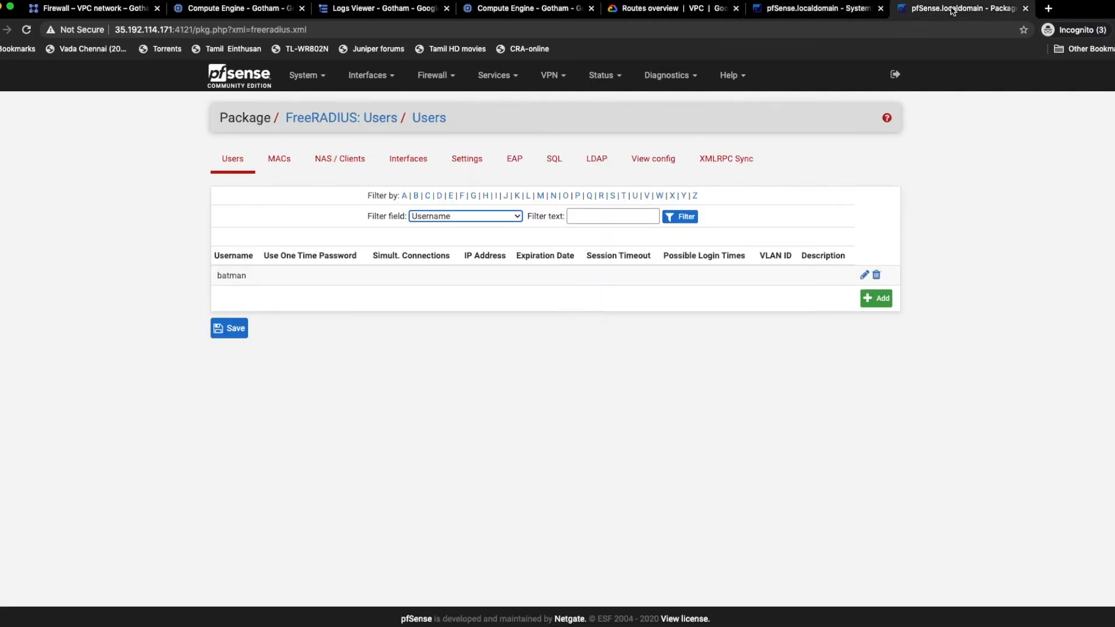
click(819, 9)
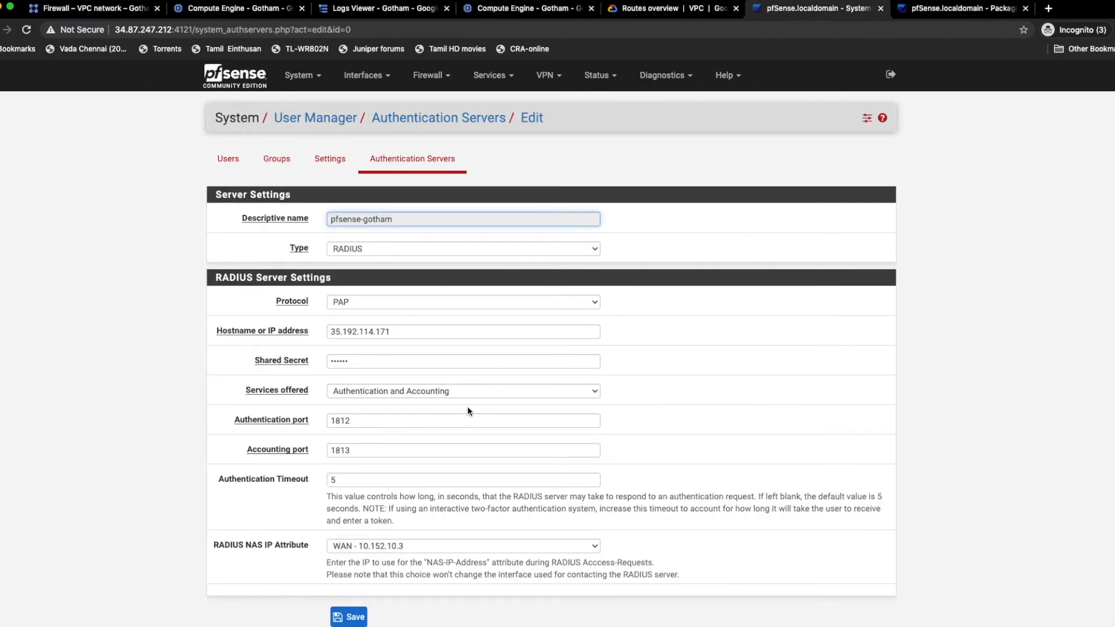
scroll(469, 411, down, 2)
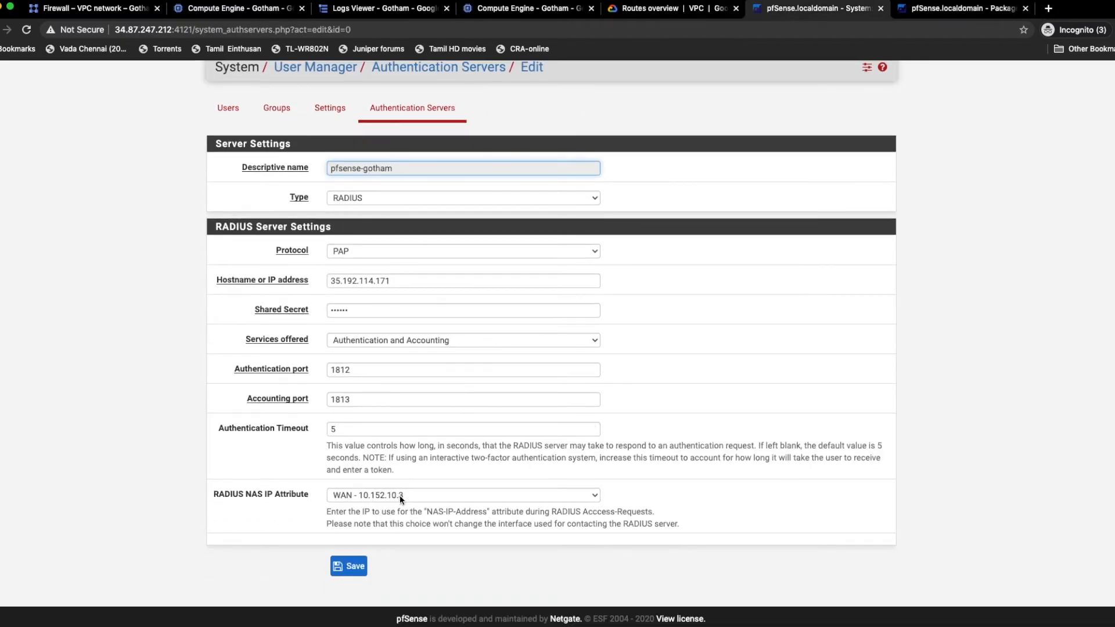
drag(360, 314, 305, 310)
text(••)
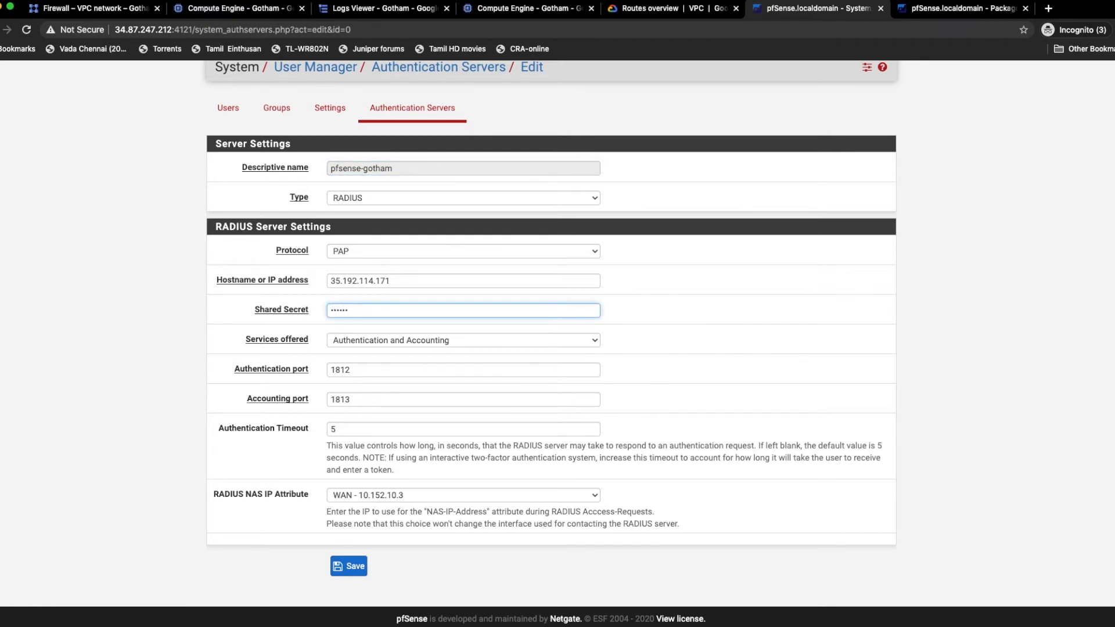
click(367, 563)
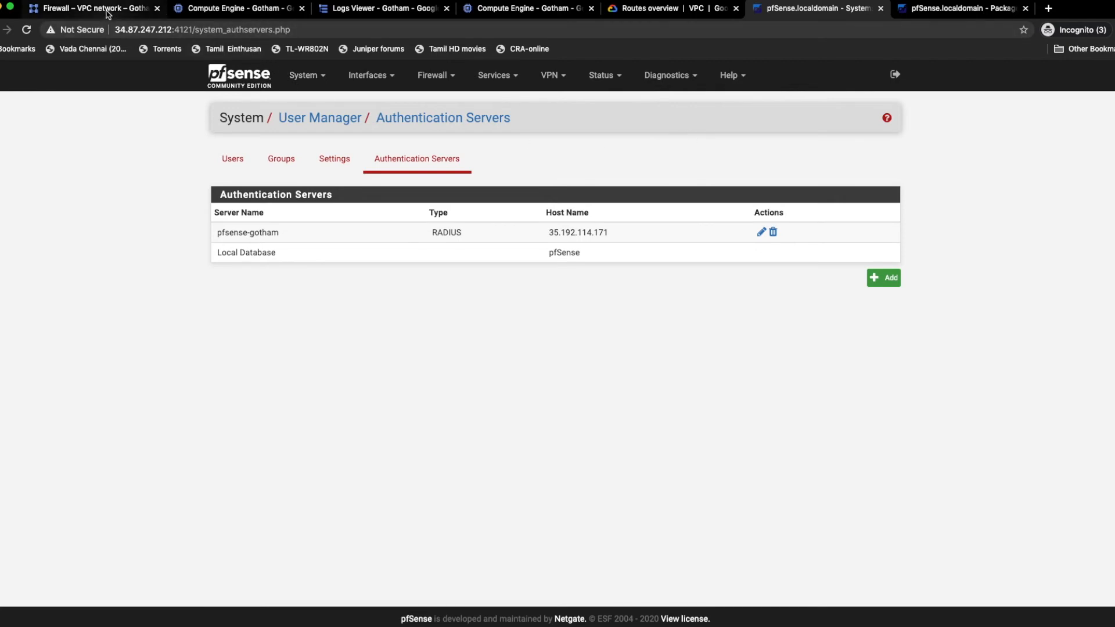
Step: Set up an authentication test against the pfsense-gotham server with the username batman and the account password
click(663, 76)
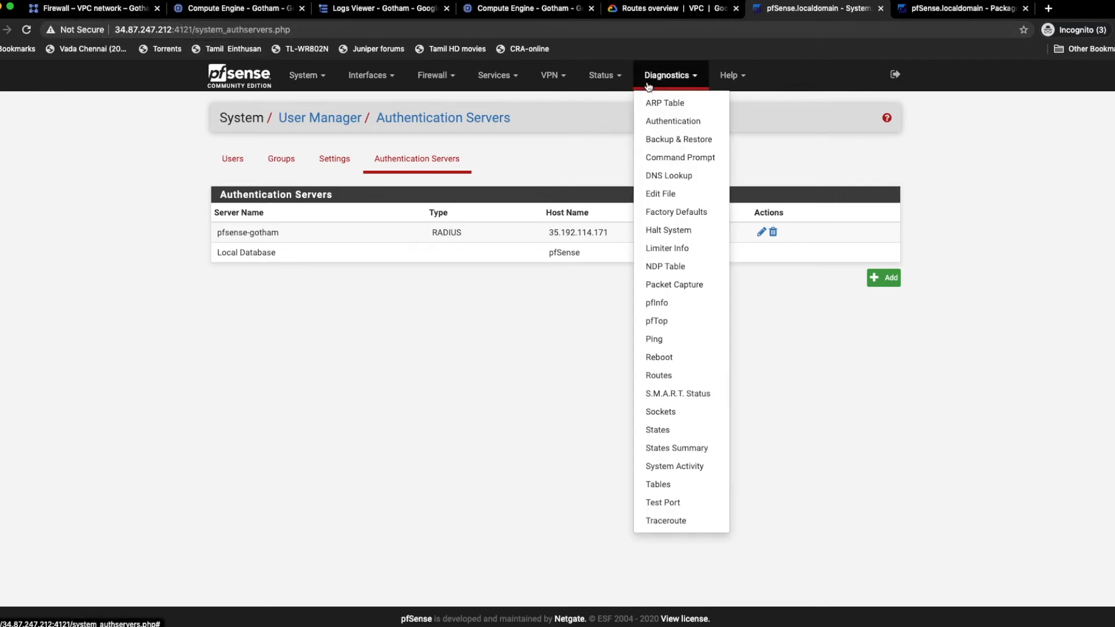
click(597, 81)
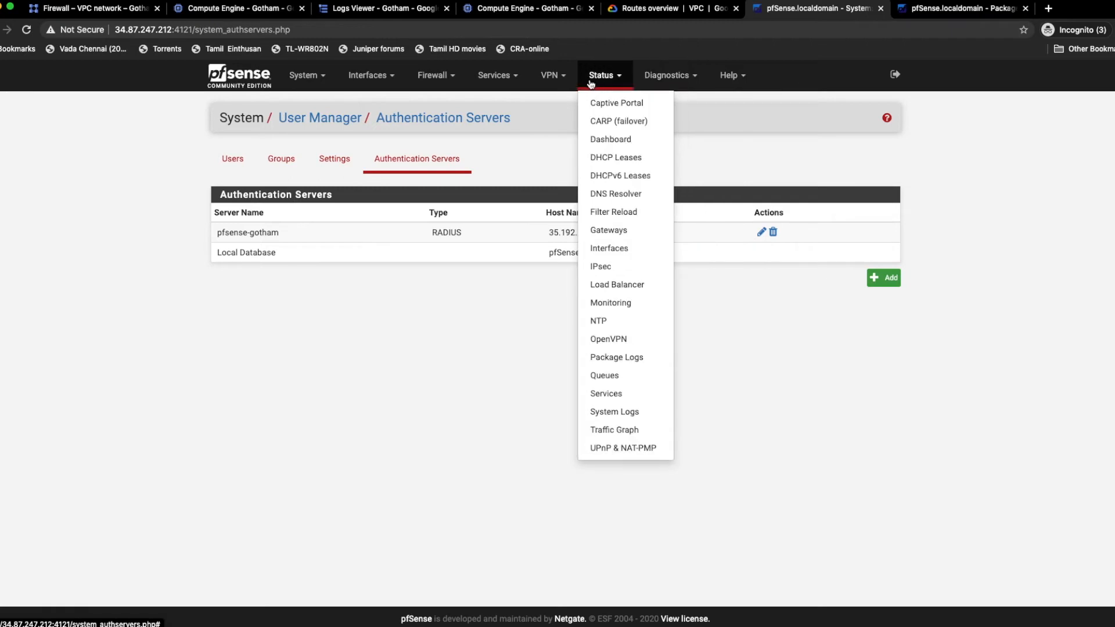
click(667, 77)
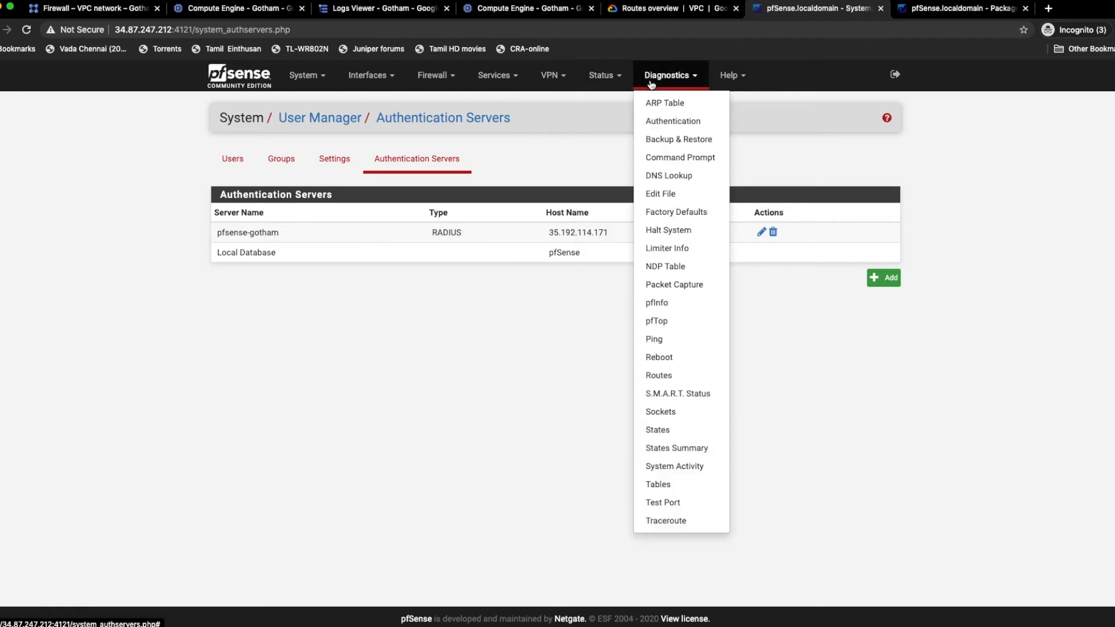
click(668, 120)
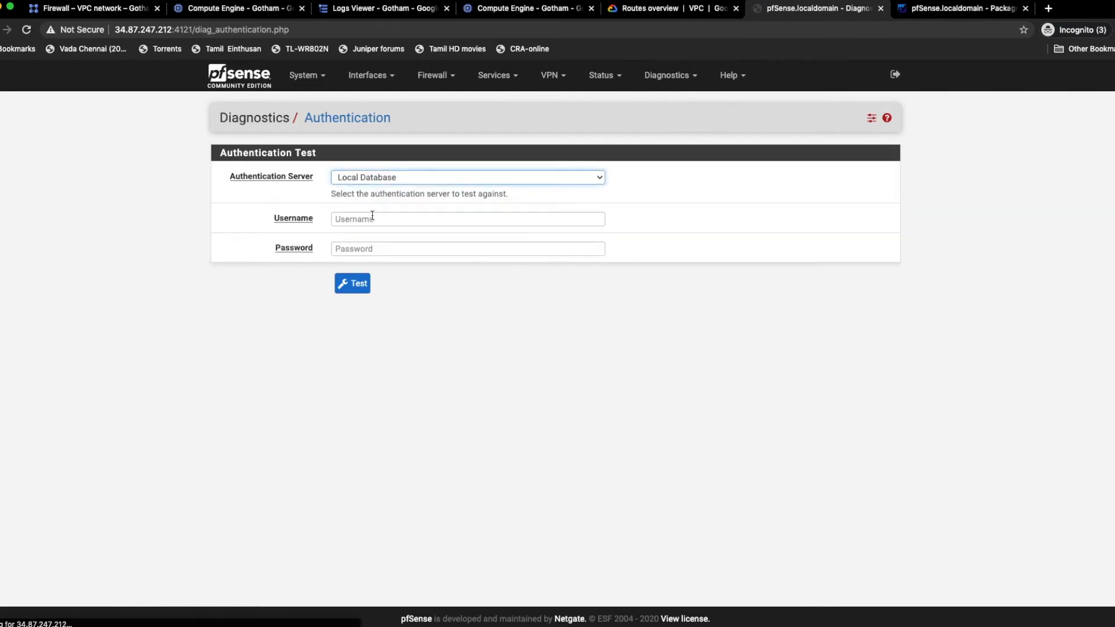
click(375, 178)
click(378, 169)
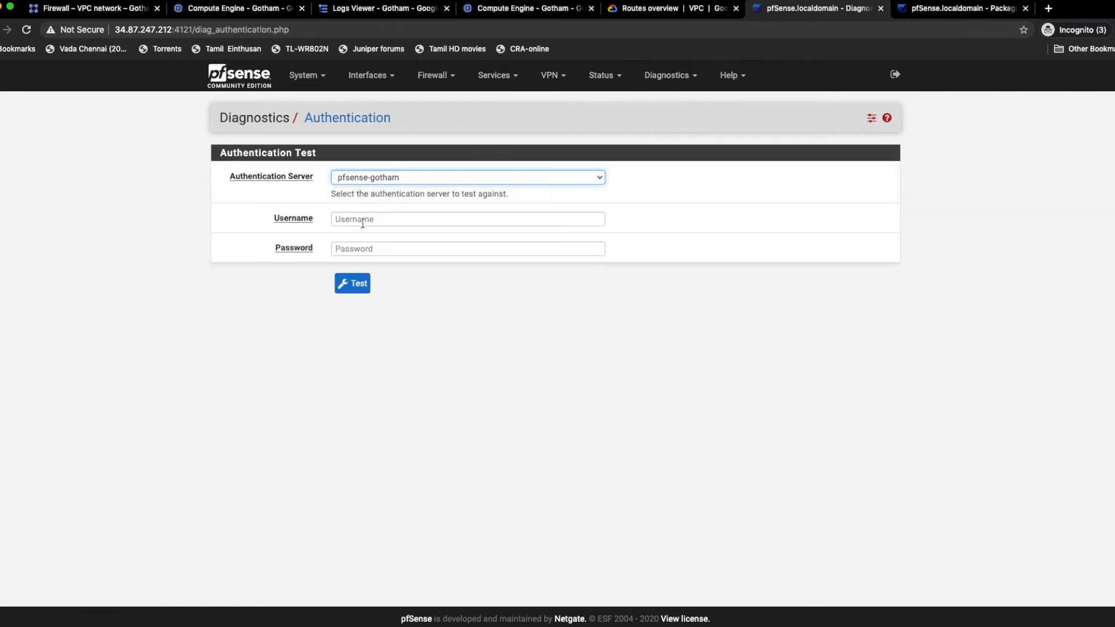
click(358, 218)
text(batm)
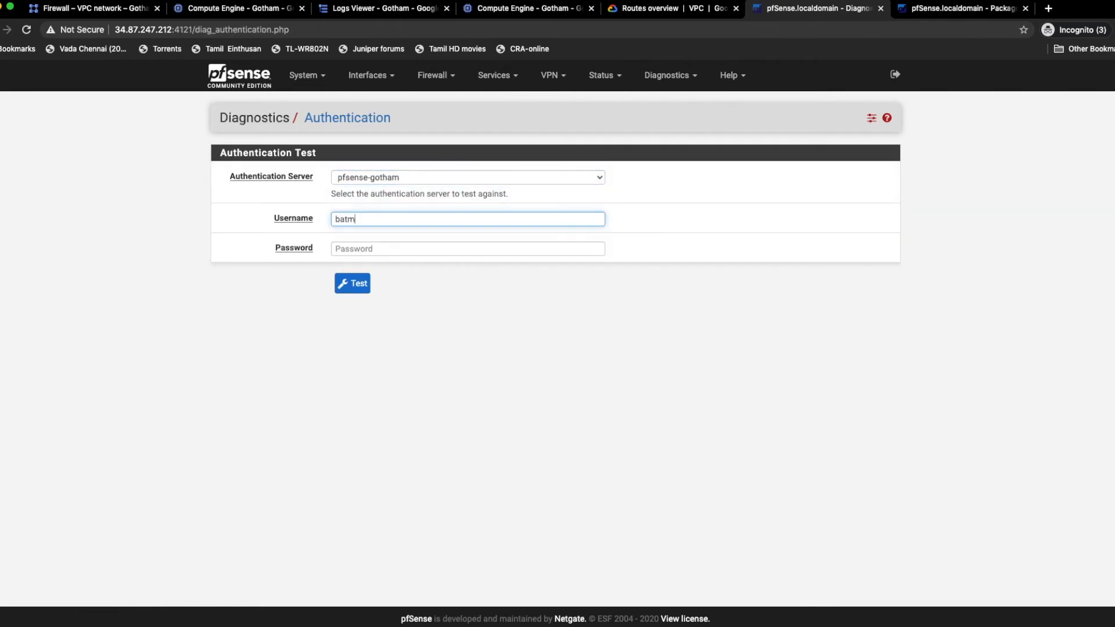
key(Tab)
text(p)
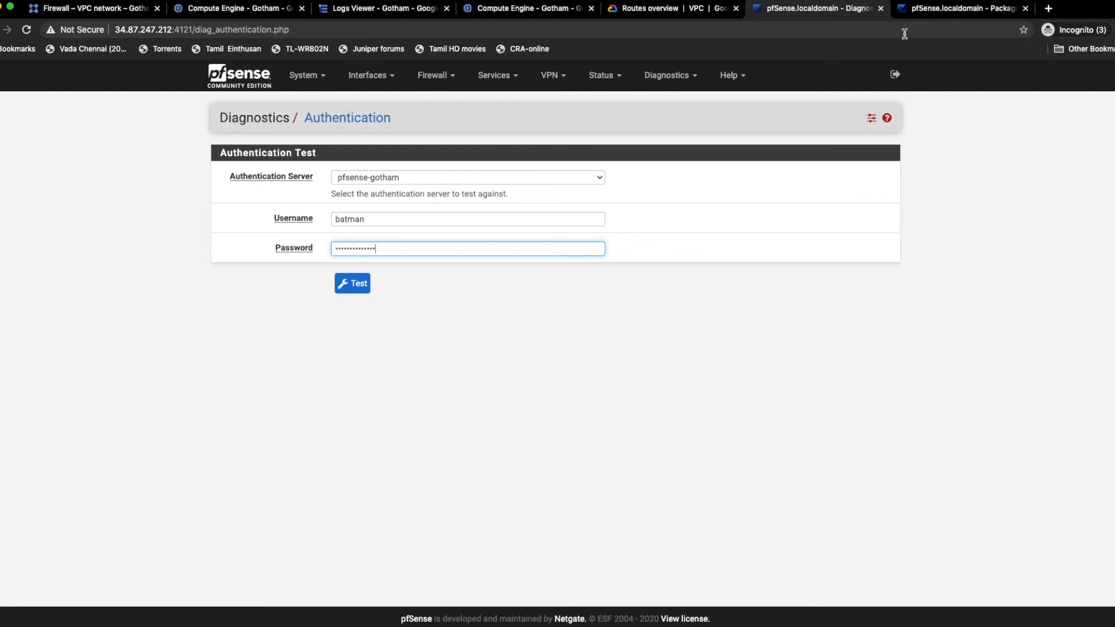
Step: On the pfSense firewall at 35.192.114.171, enable the WAN rule for UDP port 1812 (RADIUS), apply the changes and monitor the filter reload
click(941, 8)
click(433, 75)
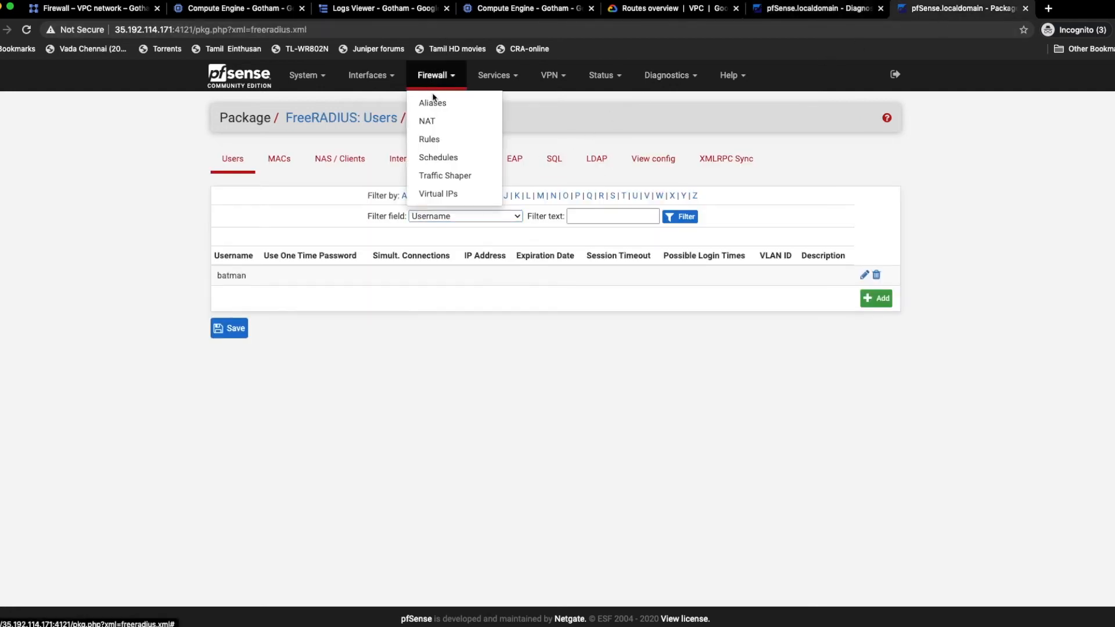
click(435, 140)
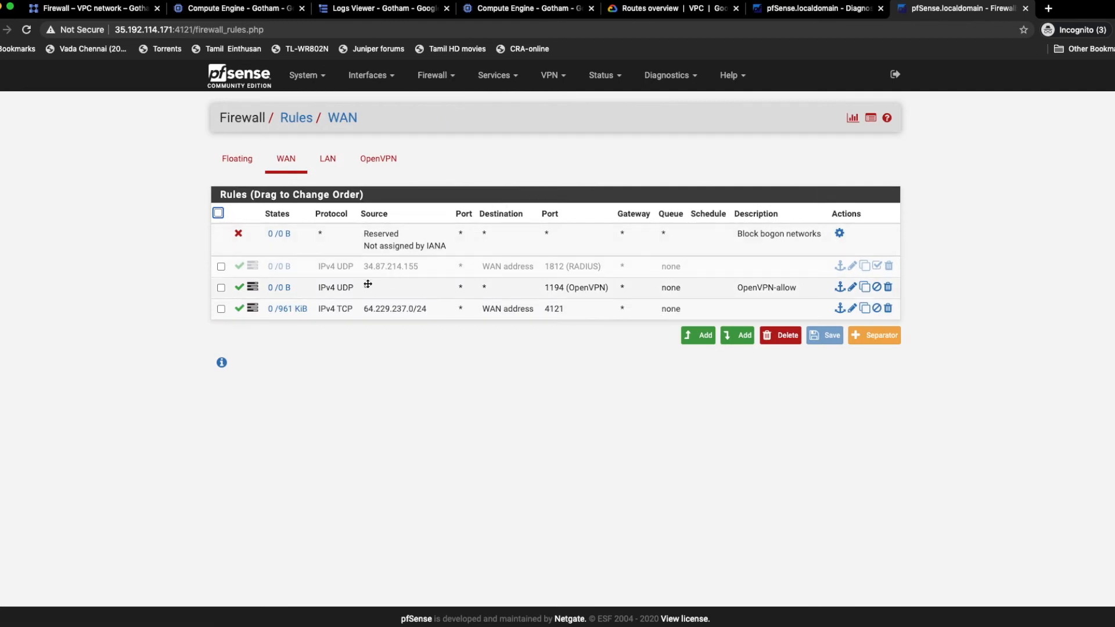
click(875, 266)
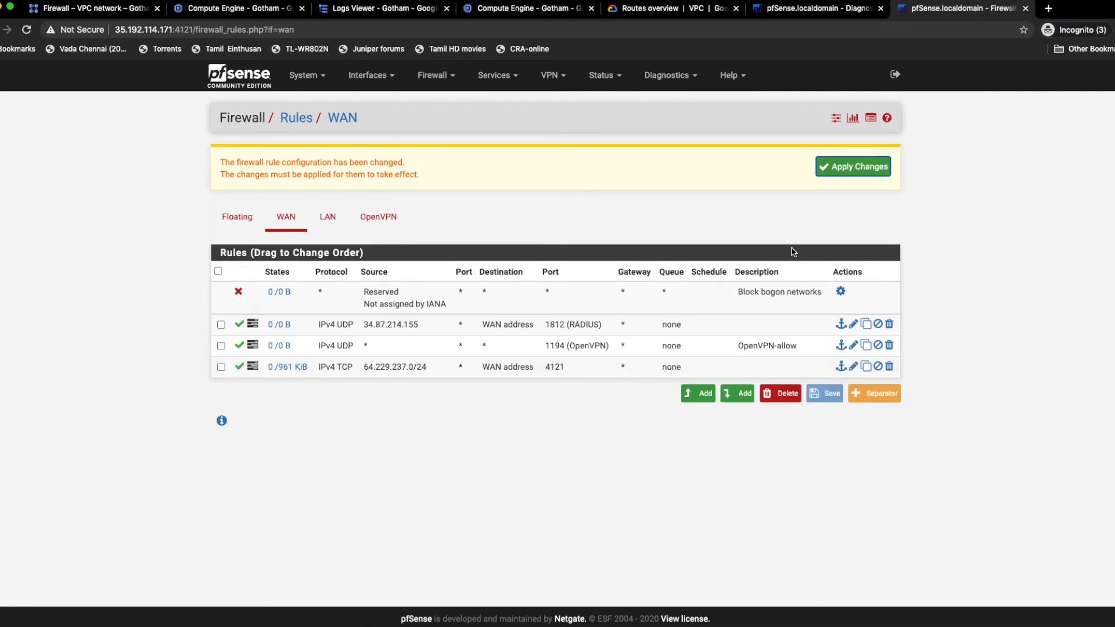
click(848, 174)
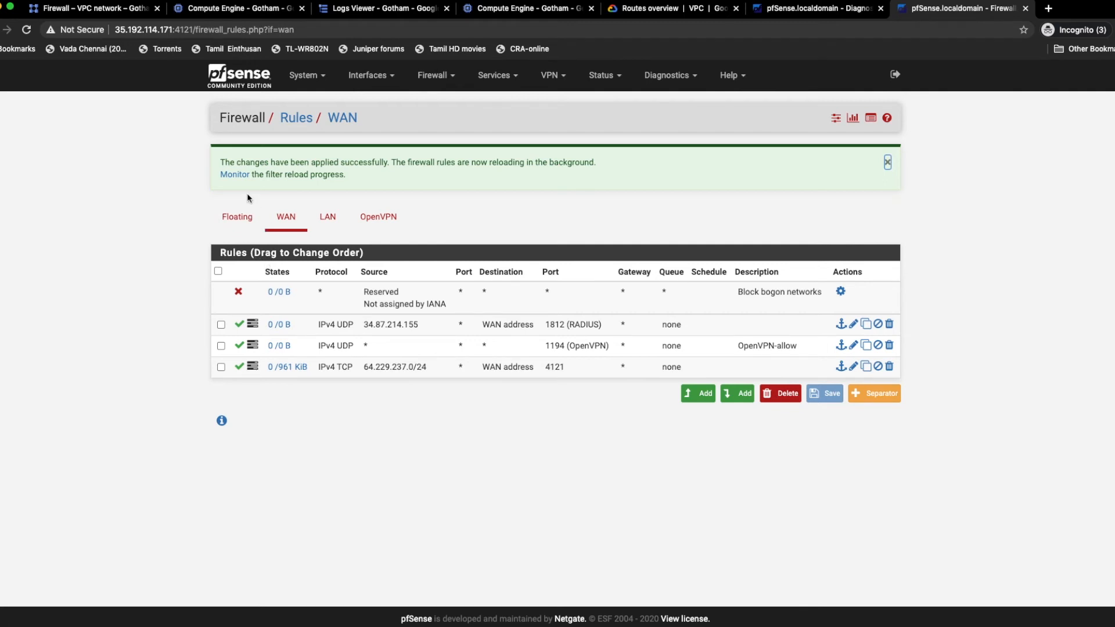
click(233, 175)
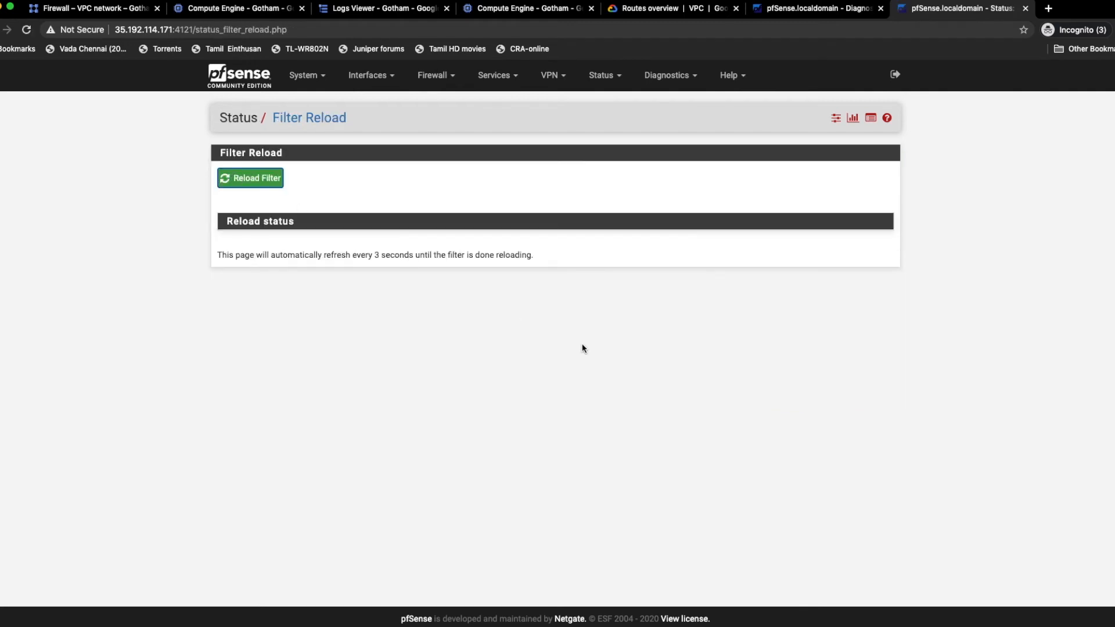
Step: Open the WAN rule for UDP port 1812 (RADIUS) for editing and copy the other firewall's address, 34.87.247.212, from its page URL
click(430, 76)
click(449, 142)
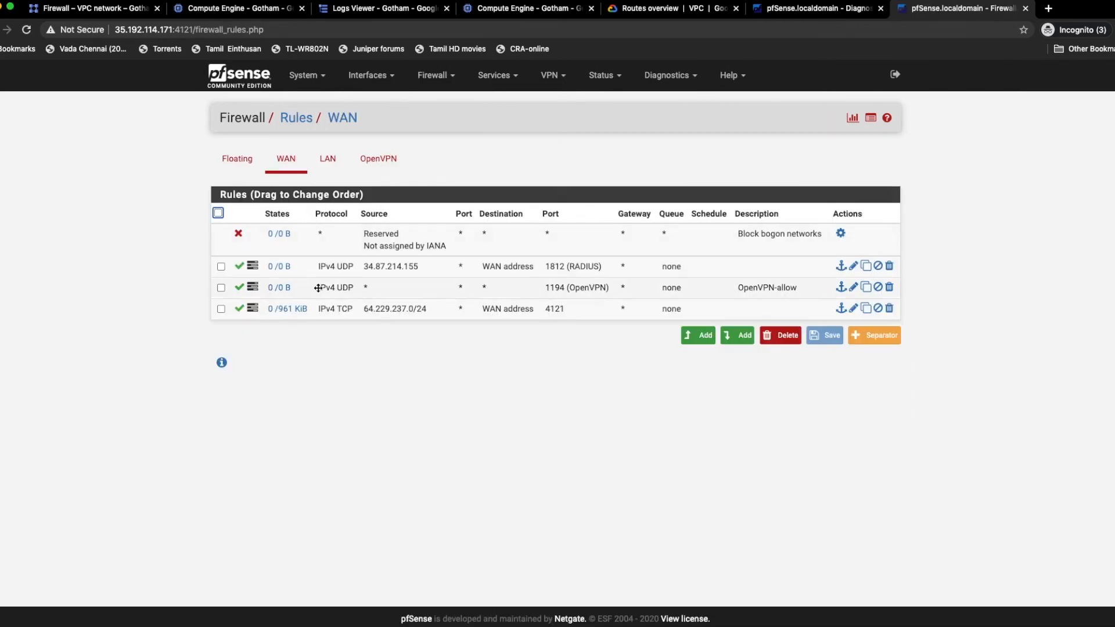
click(854, 267)
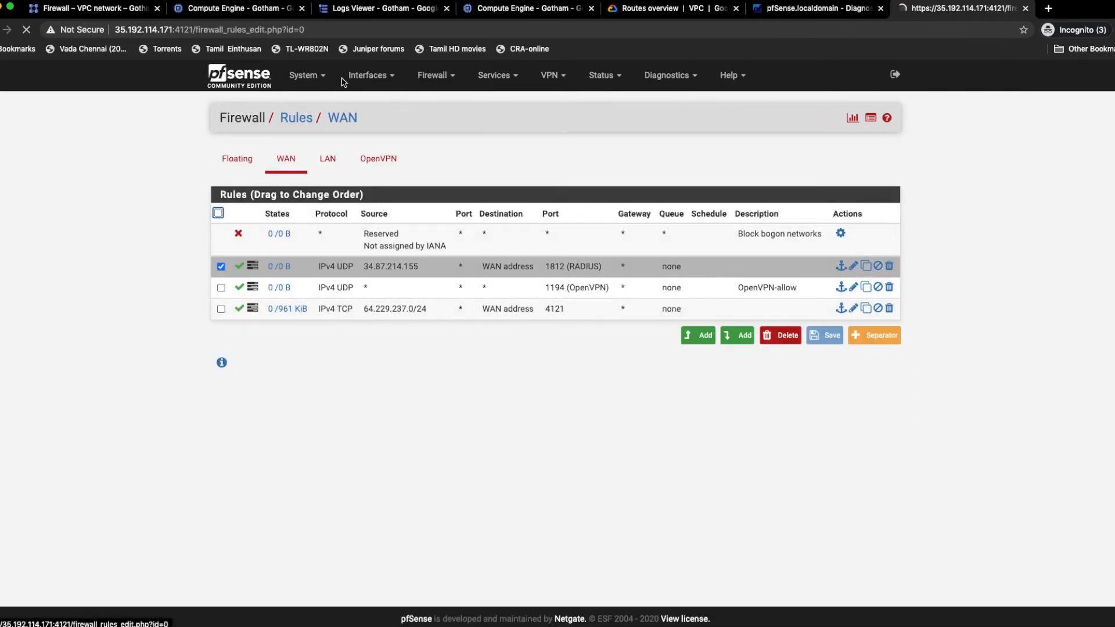
click(786, 11)
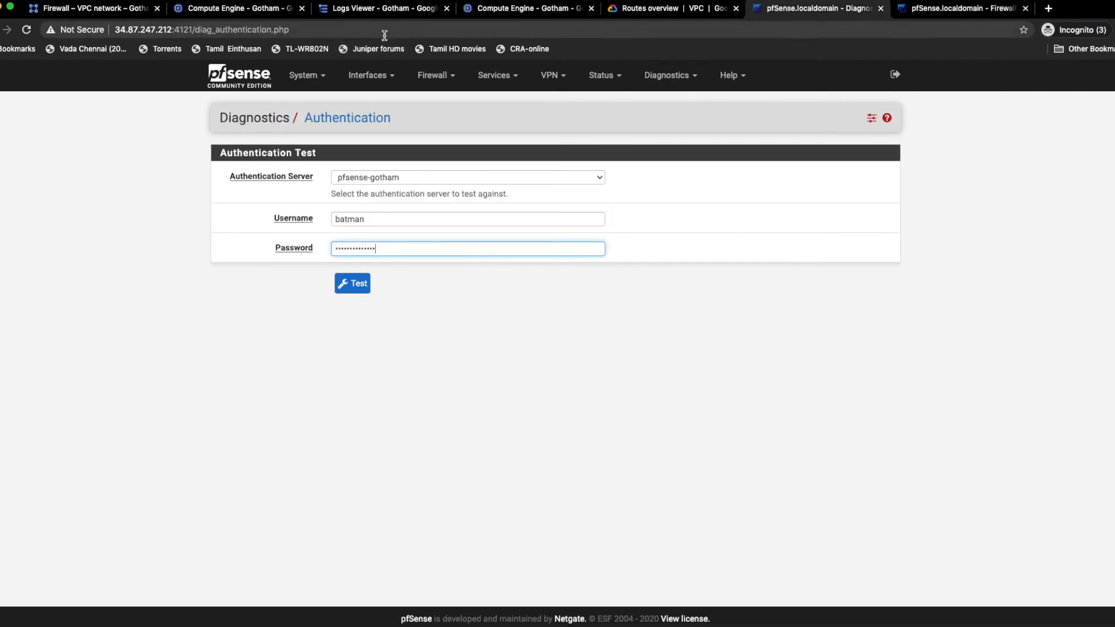
click(146, 30)
click(166, 29)
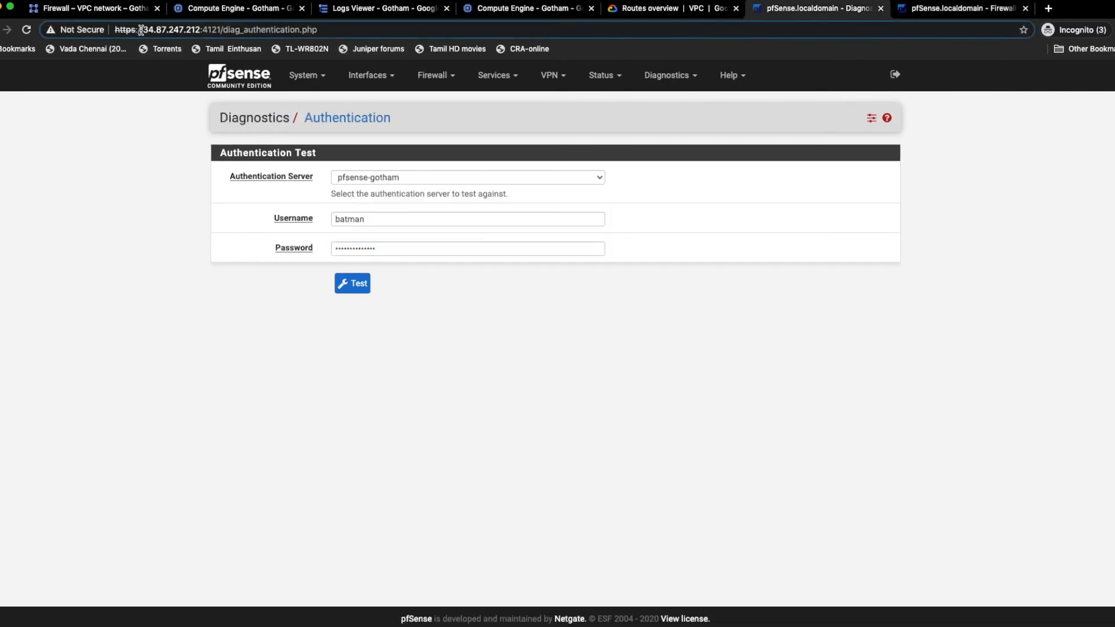
drag(144, 29, 201, 29)
key(ctrl+c)
Step: Set the RADIUS rule's source address to 34.87.247.212, save the rule, apply the changes and monitor the filter reload
click(911, 10)
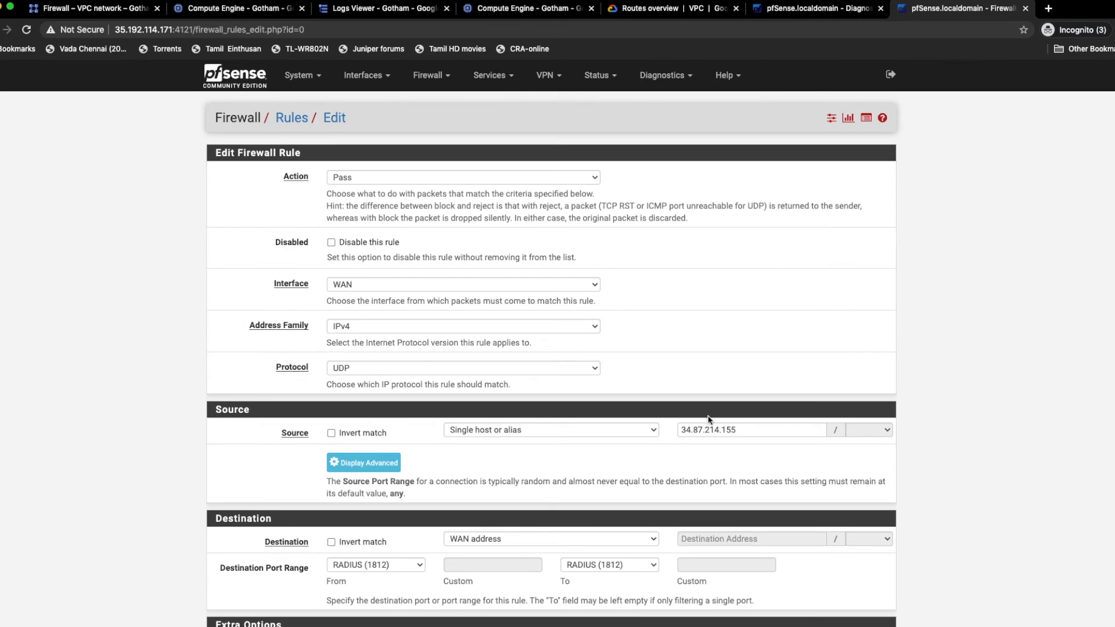
drag(744, 428, 683, 430)
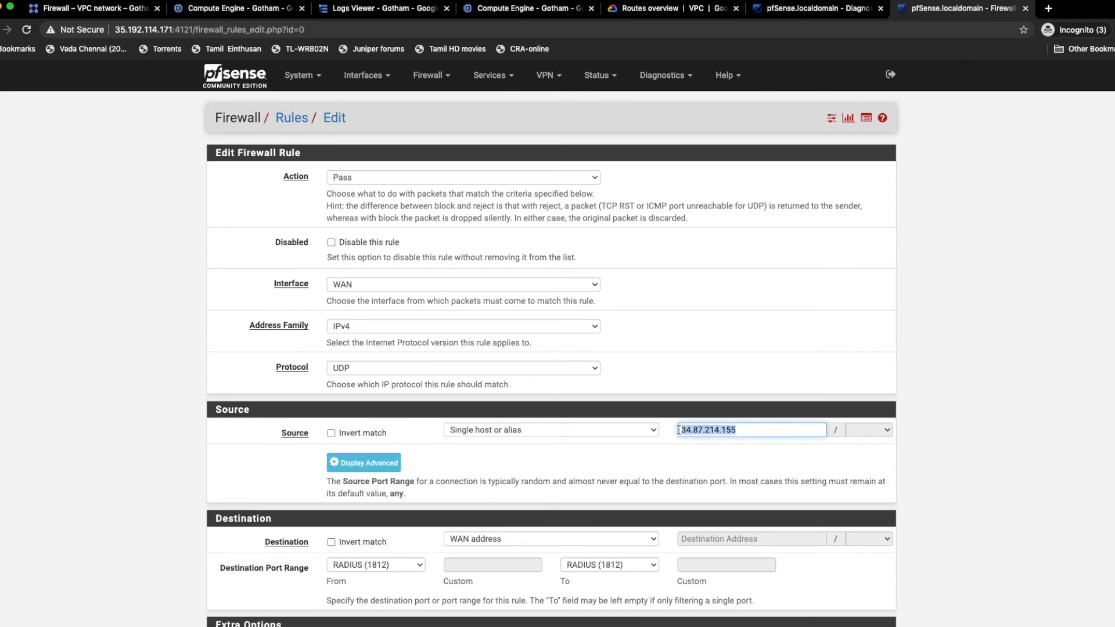
key(ctrl+v)
scroll(390, 510, down, 5)
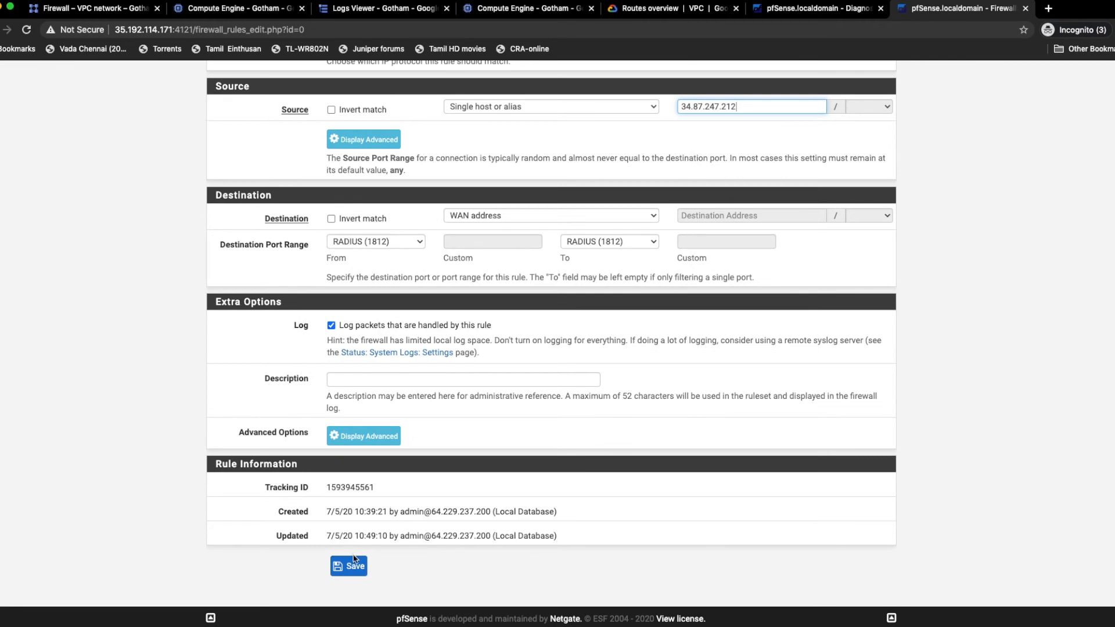
click(355, 561)
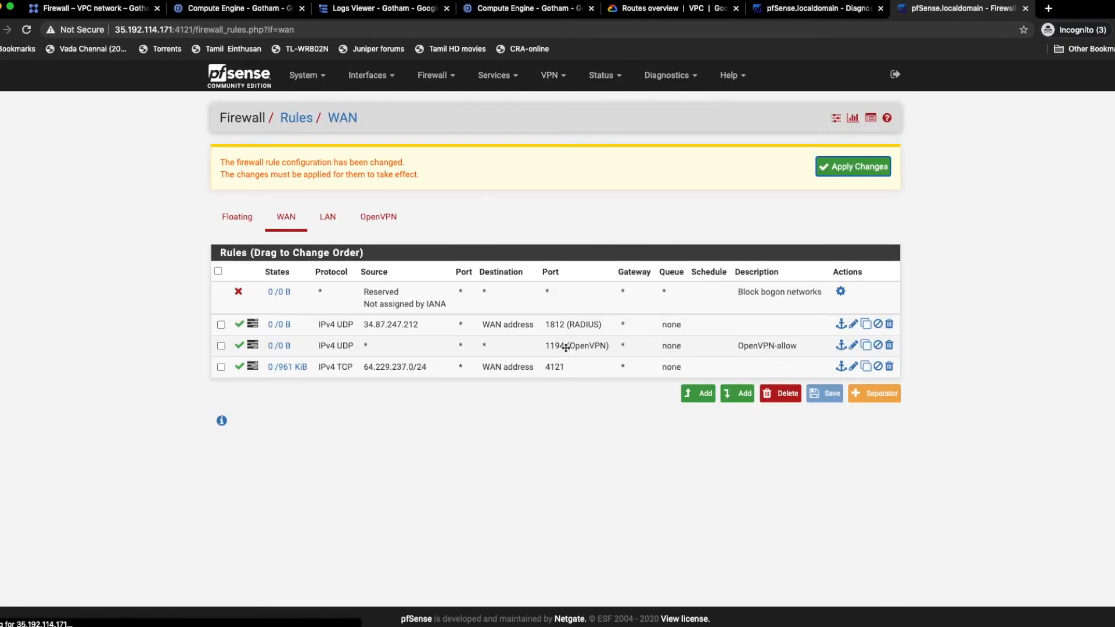
click(849, 171)
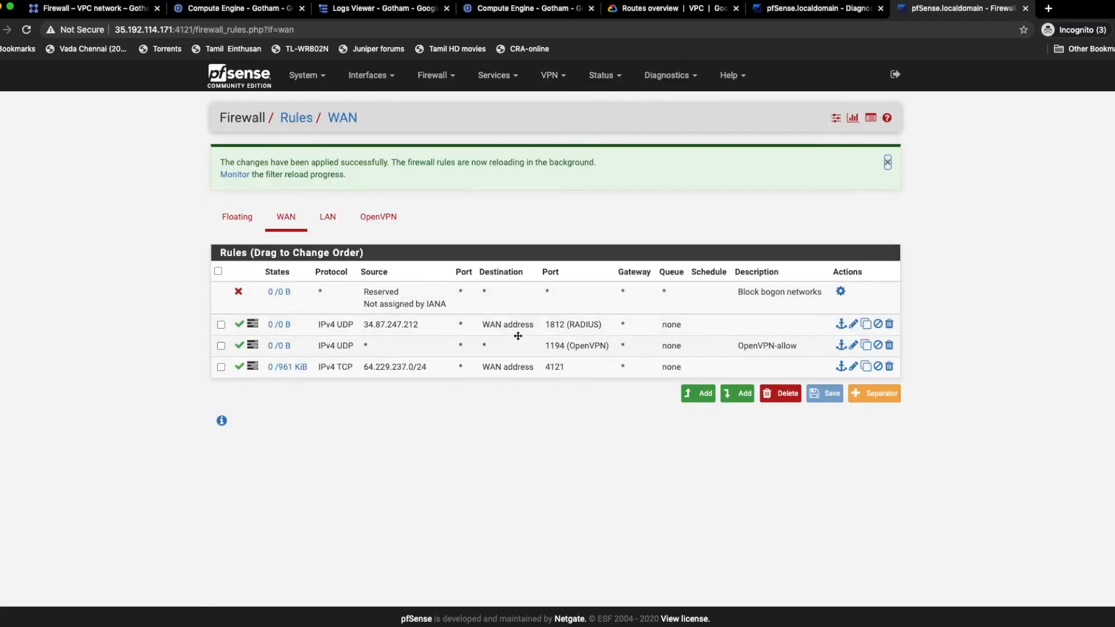
click(235, 175)
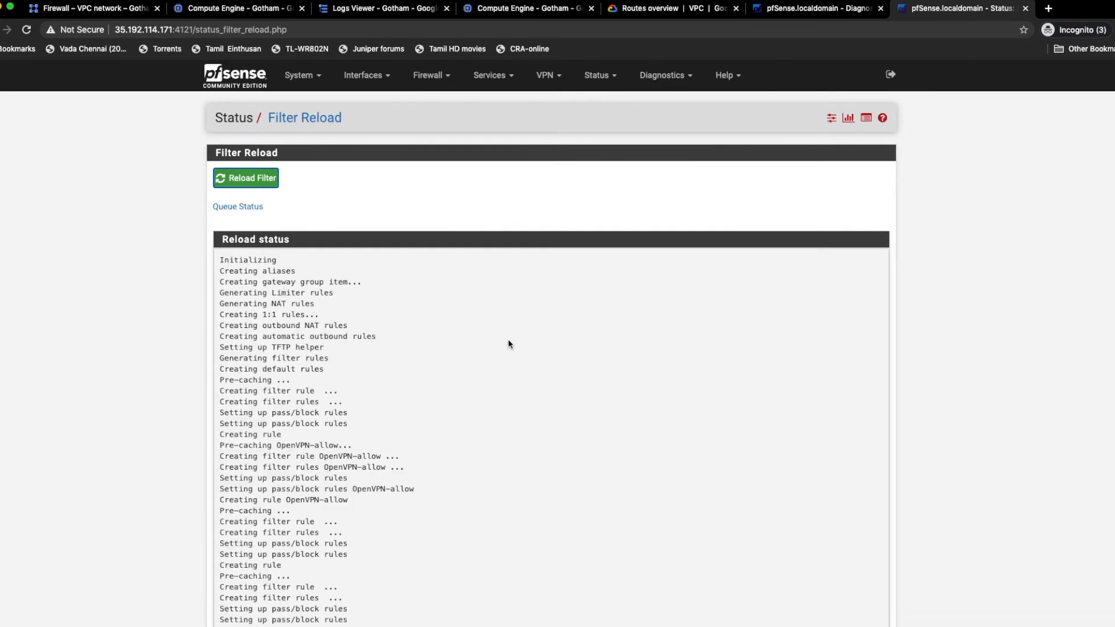
Step: On the pfSense firewall at 34.87.247.212, run the authentication test for batman against pfsense-gotham and check the result
click(88, 9)
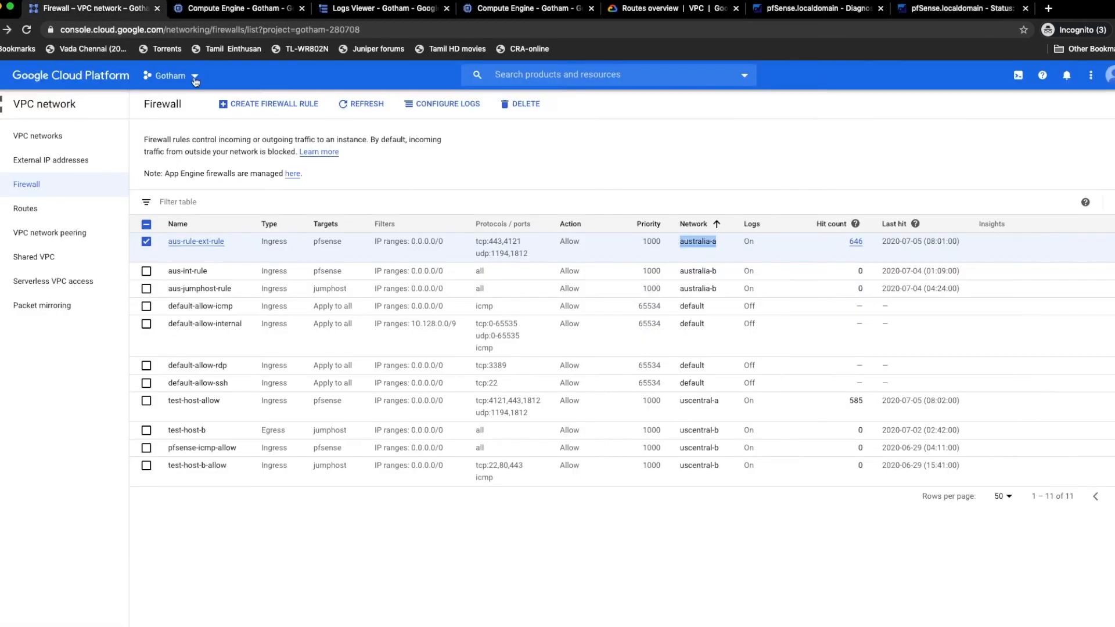
click(794, 11)
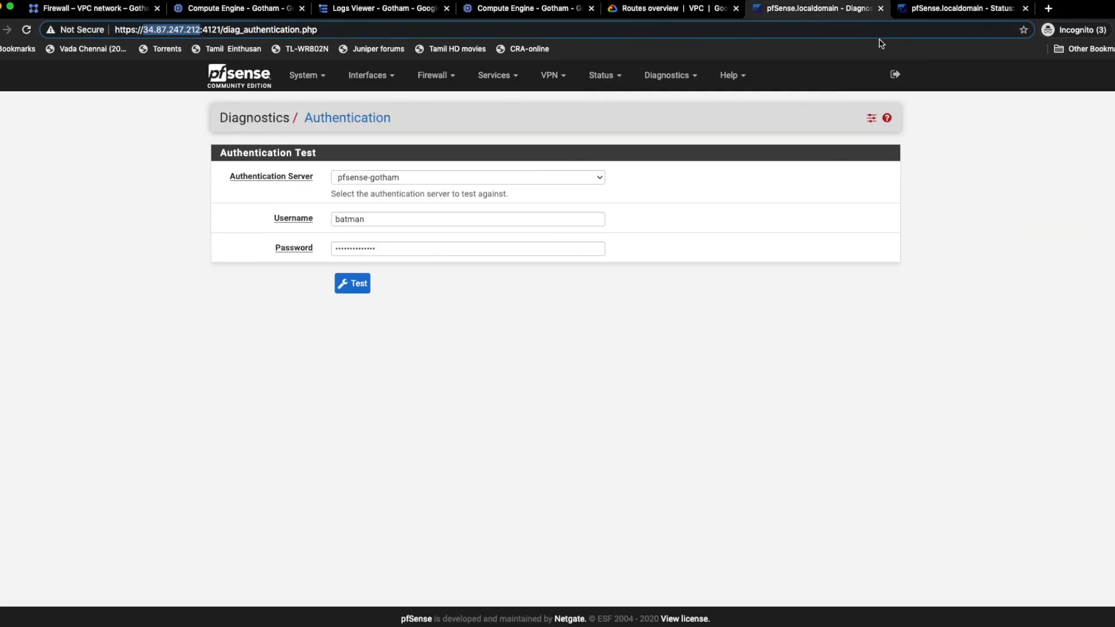
click(352, 284)
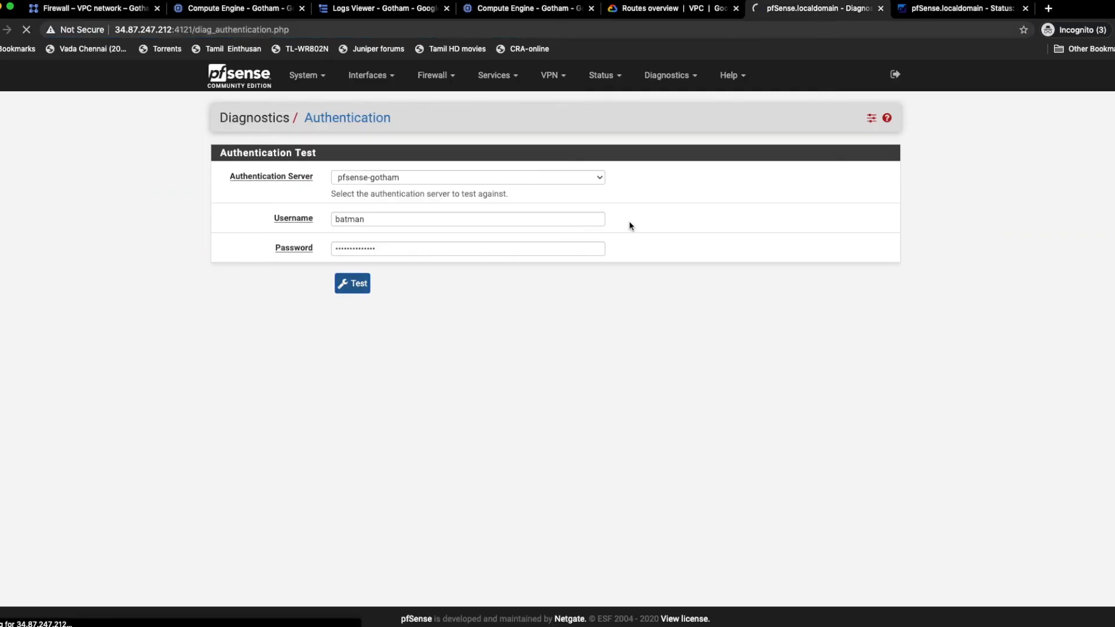
drag(218, 158, 332, 197)
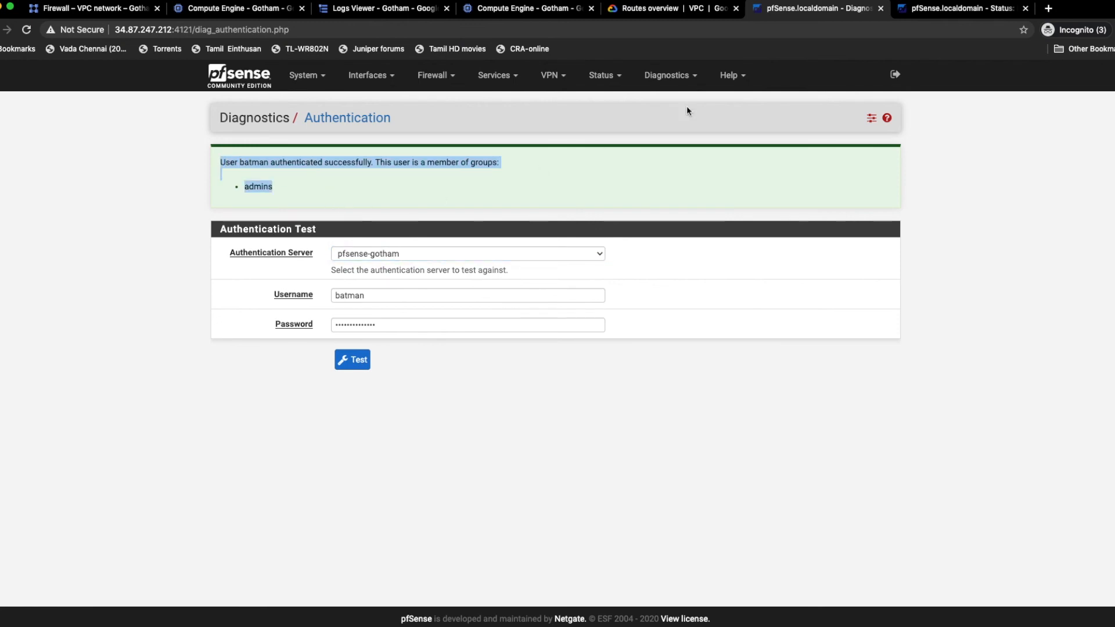
Step: On the pfSense firewall at 35.192.114.171, examine the connection states of the WAN rule for UDP port 1812 (RADIUS)
click(956, 8)
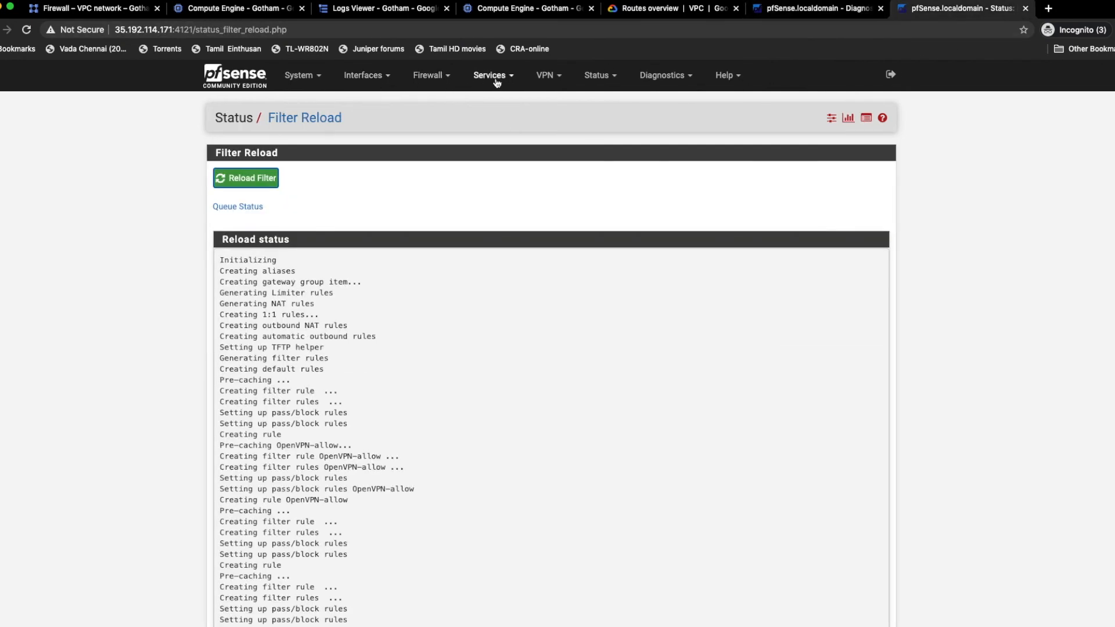
click(428, 78)
click(433, 143)
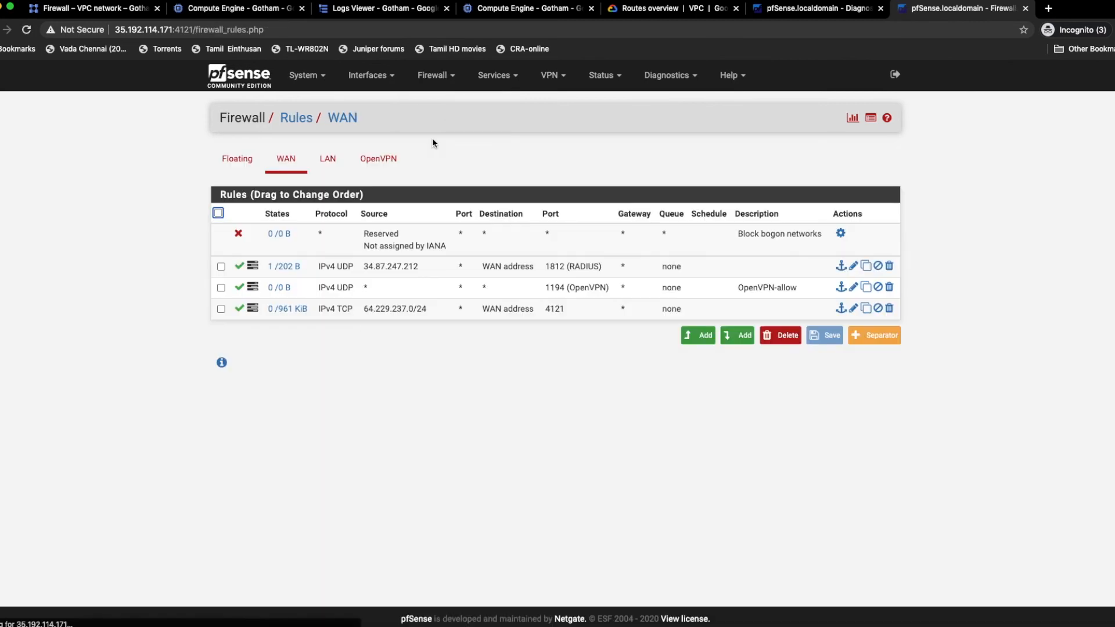
mouse_move(289, 270)
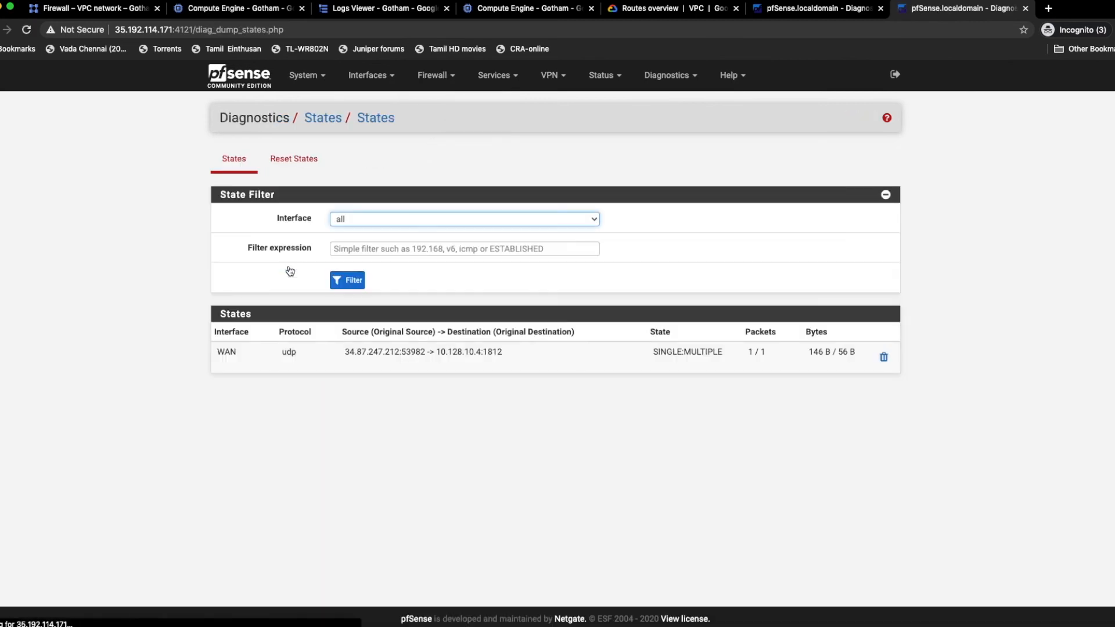
drag(342, 354, 515, 357)
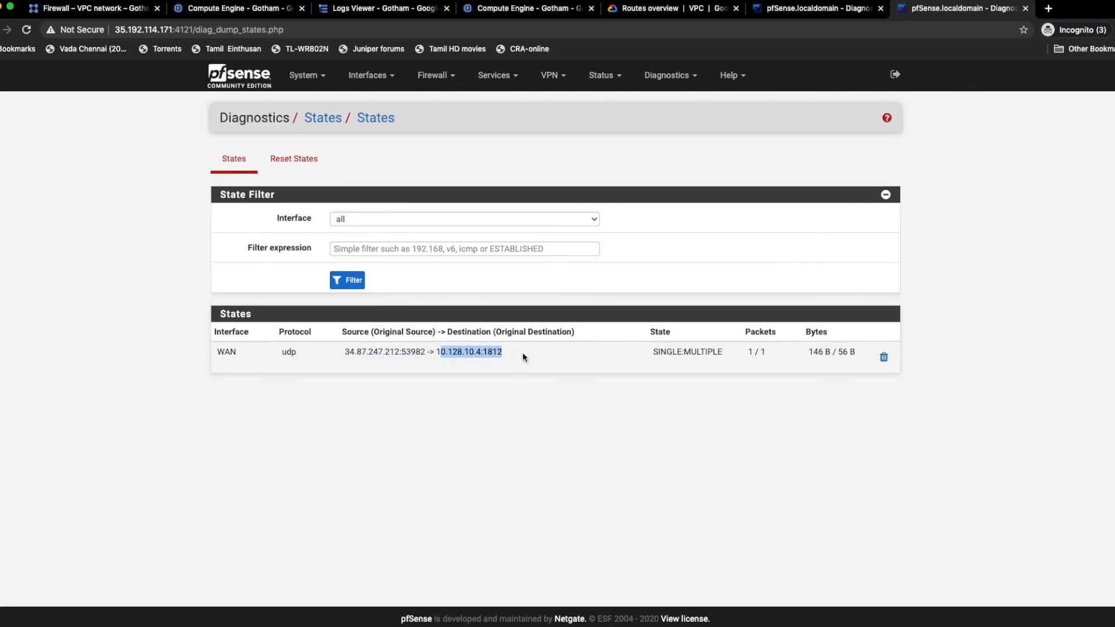
click(522, 356)
Step: On the pfSense firewall at 34.87.247.212, set the User Manager's authentication server to pfsense-gotham and save the settings
click(816, 8)
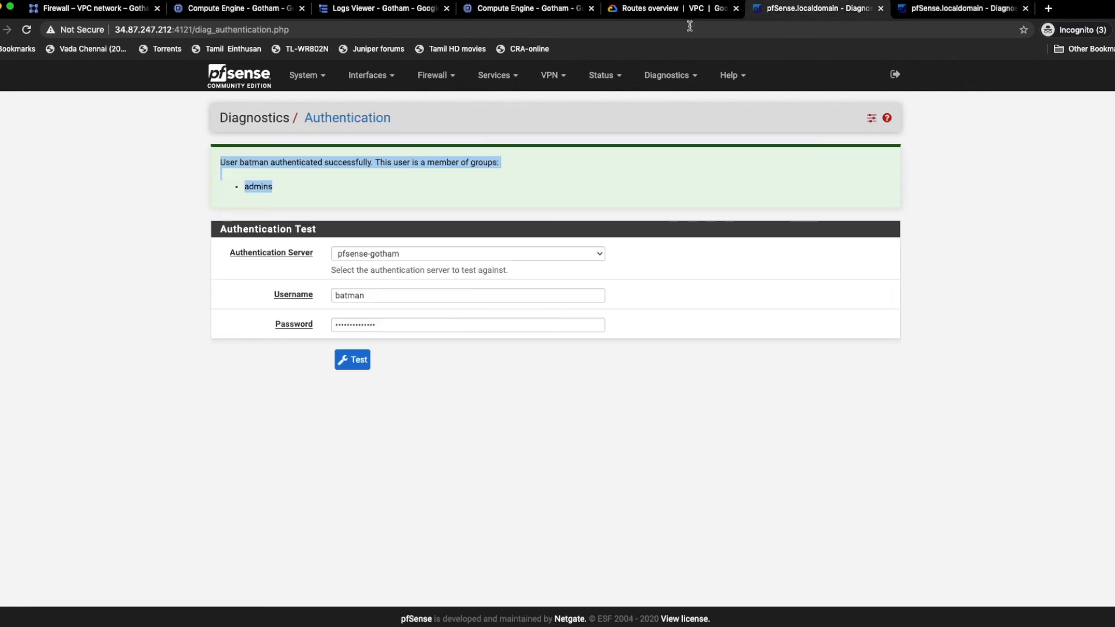
click(303, 75)
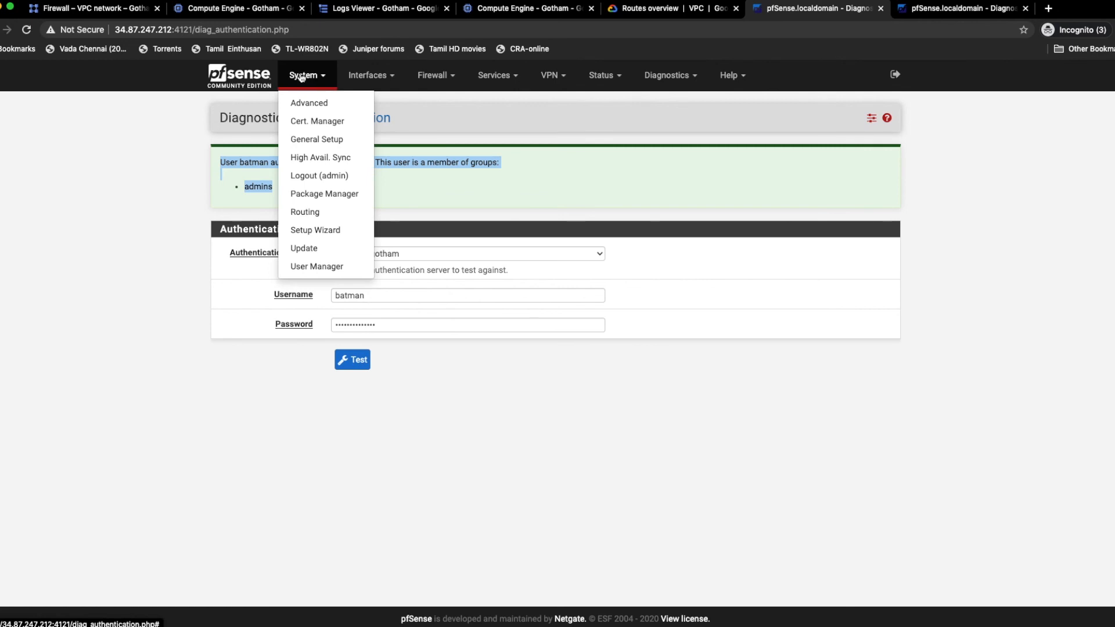
click(332, 267)
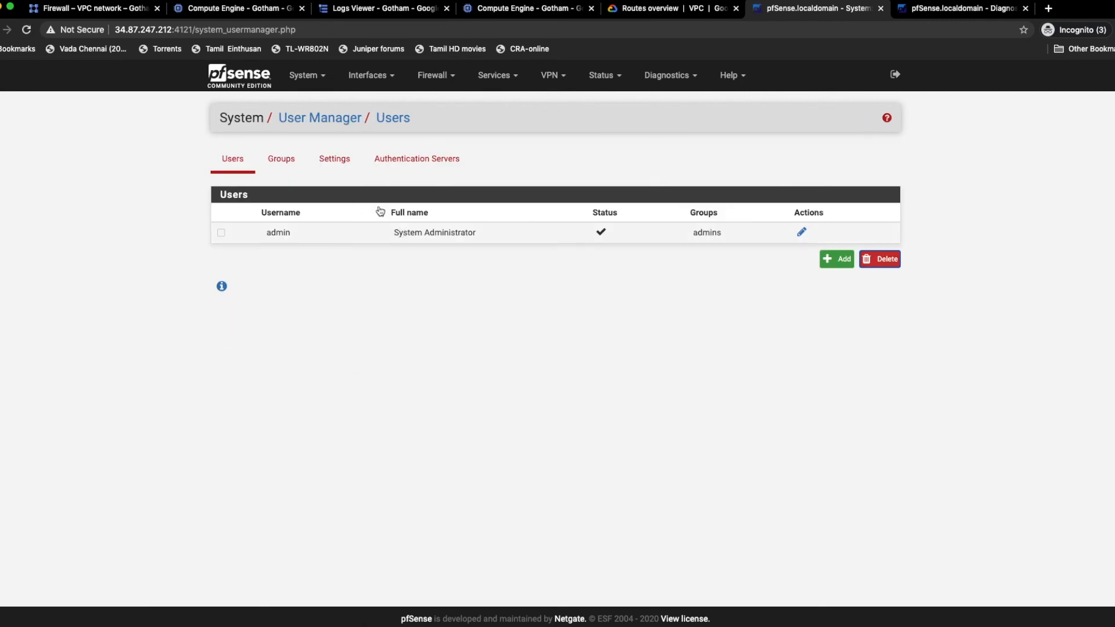
click(336, 167)
click(371, 273)
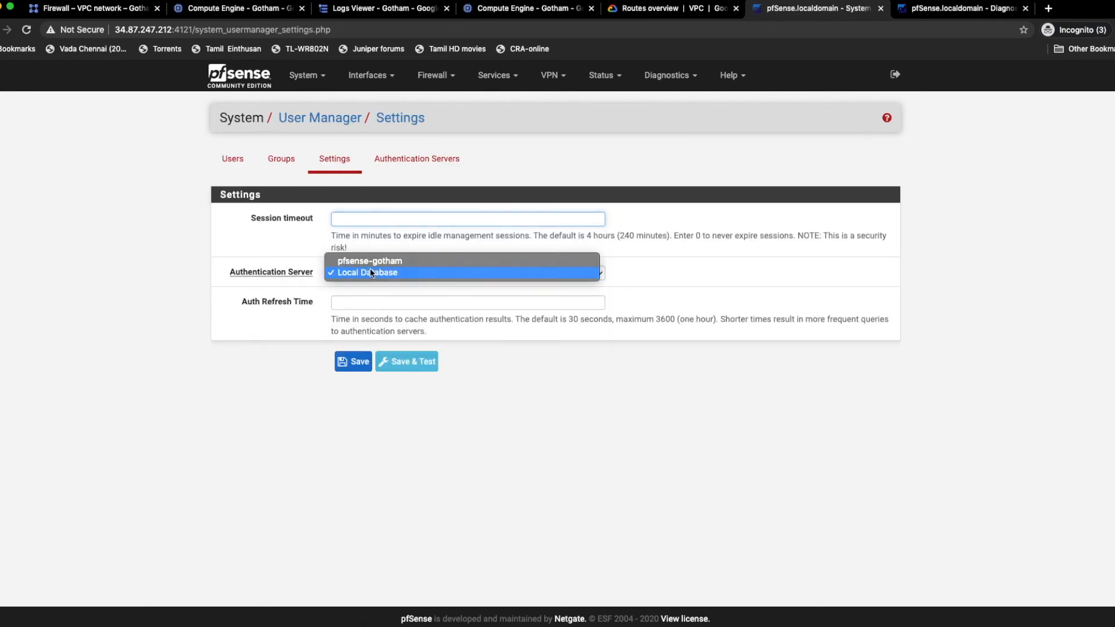
click(372, 260)
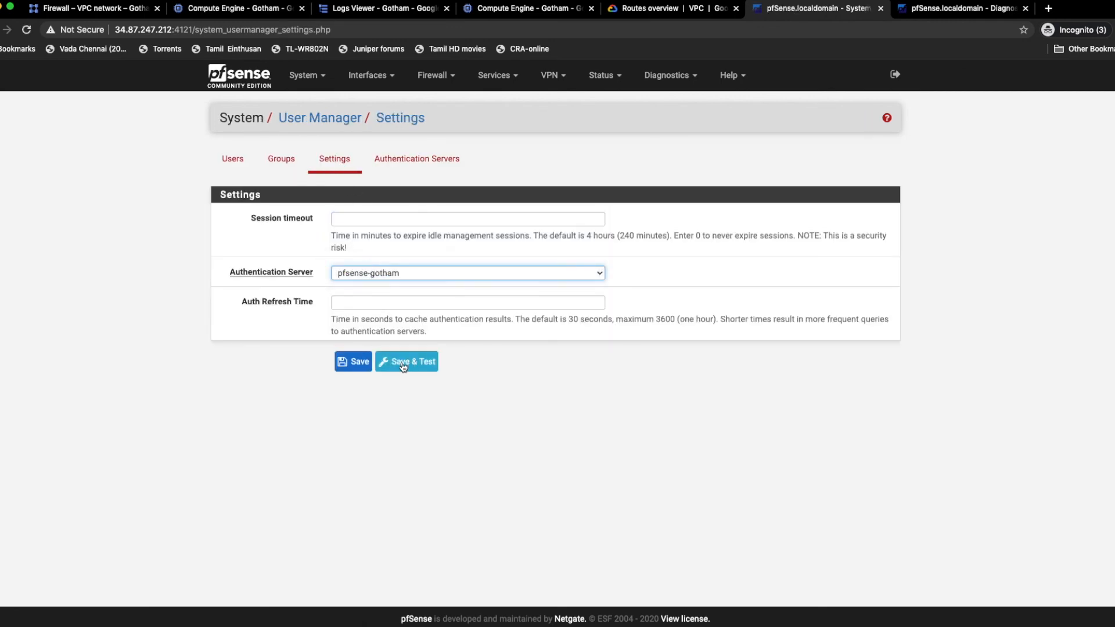
click(356, 364)
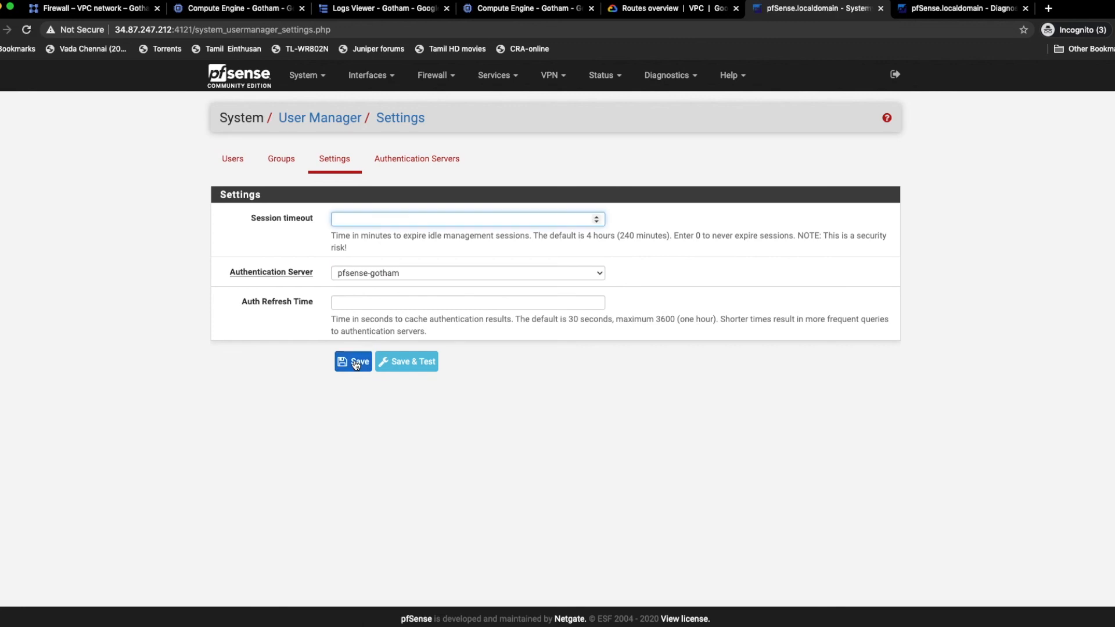
Step: Log out of the firewall, sign in as batman with the account password, and check the user entry on the dashboard
click(895, 76)
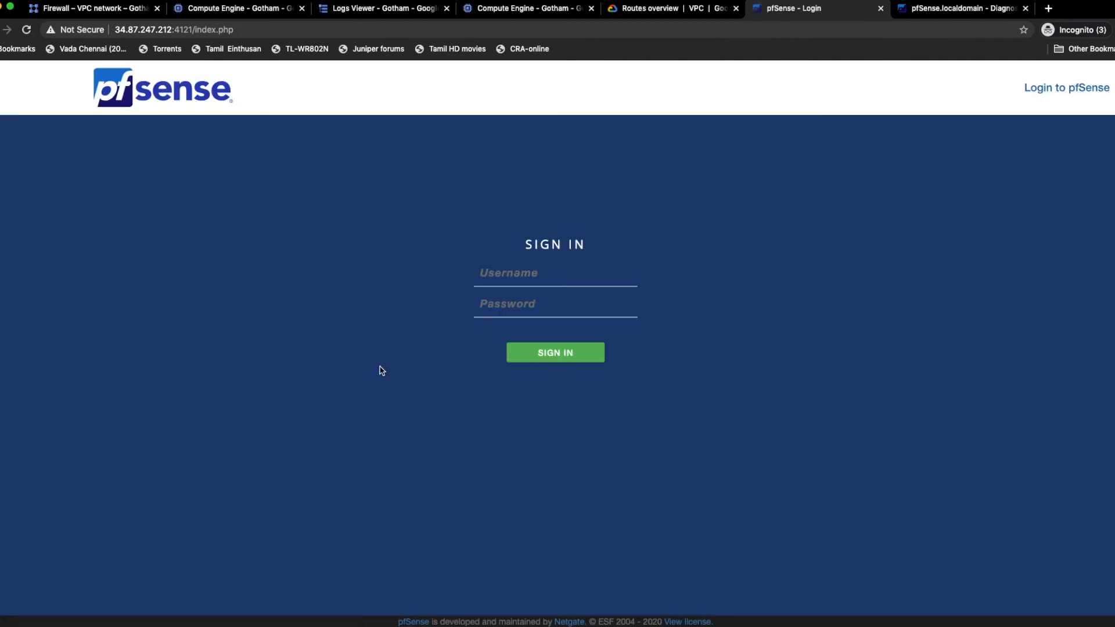
click(496, 279)
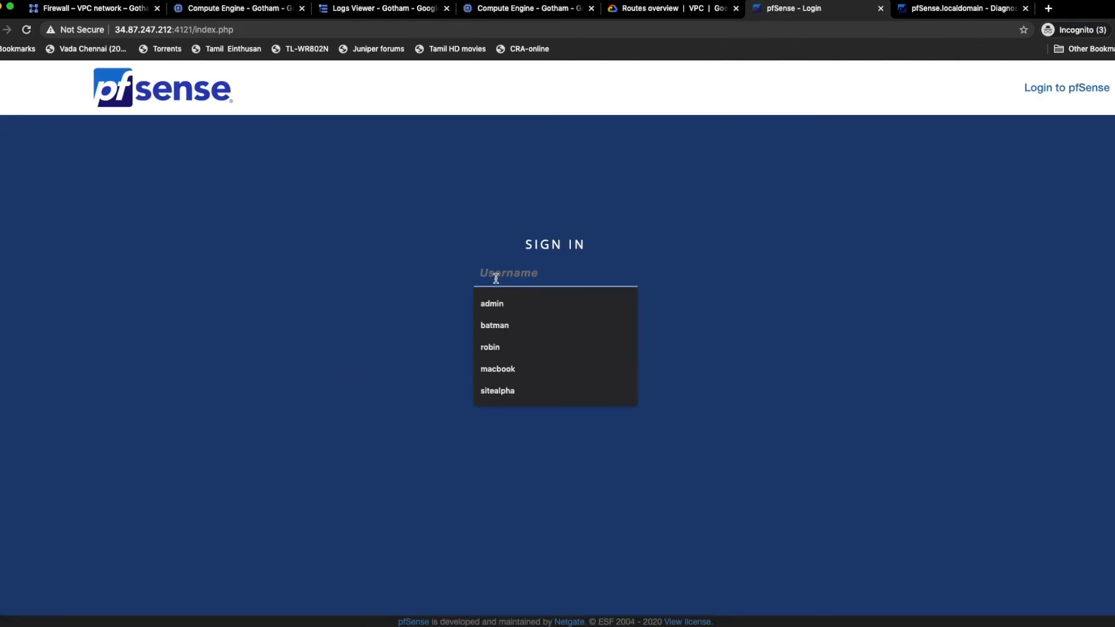
click(510, 322)
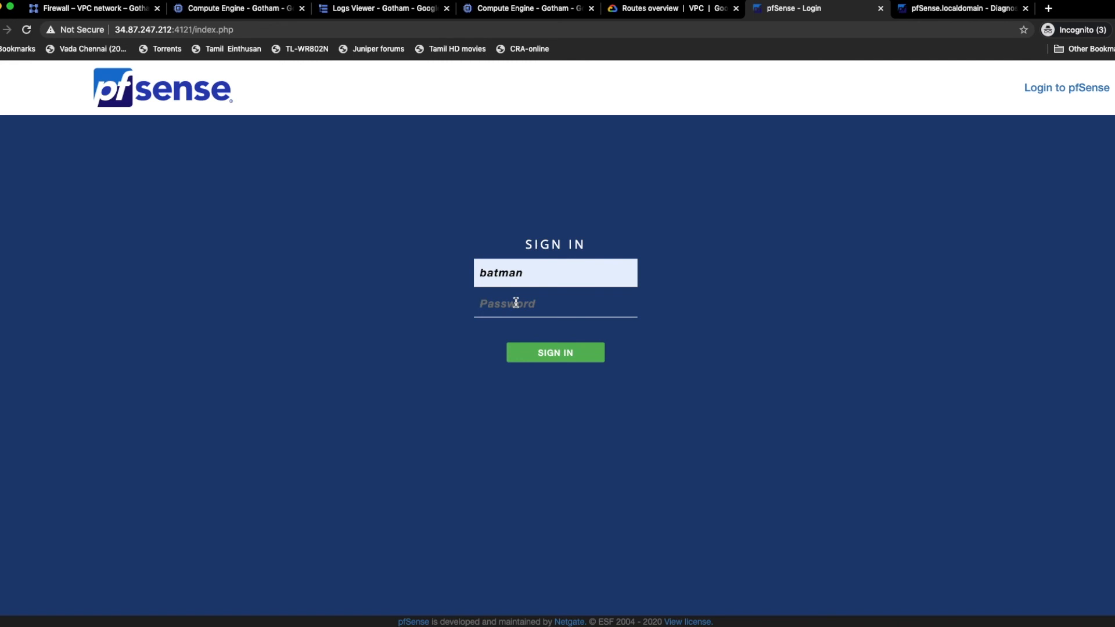
text(**)
key(Return)
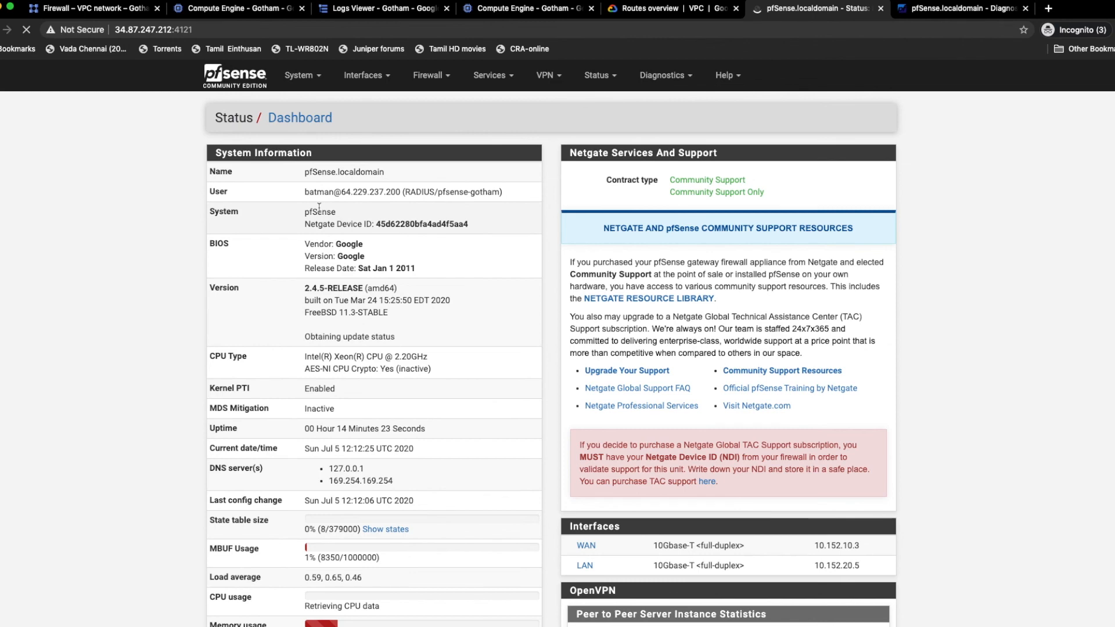
drag(303, 190, 498, 191)
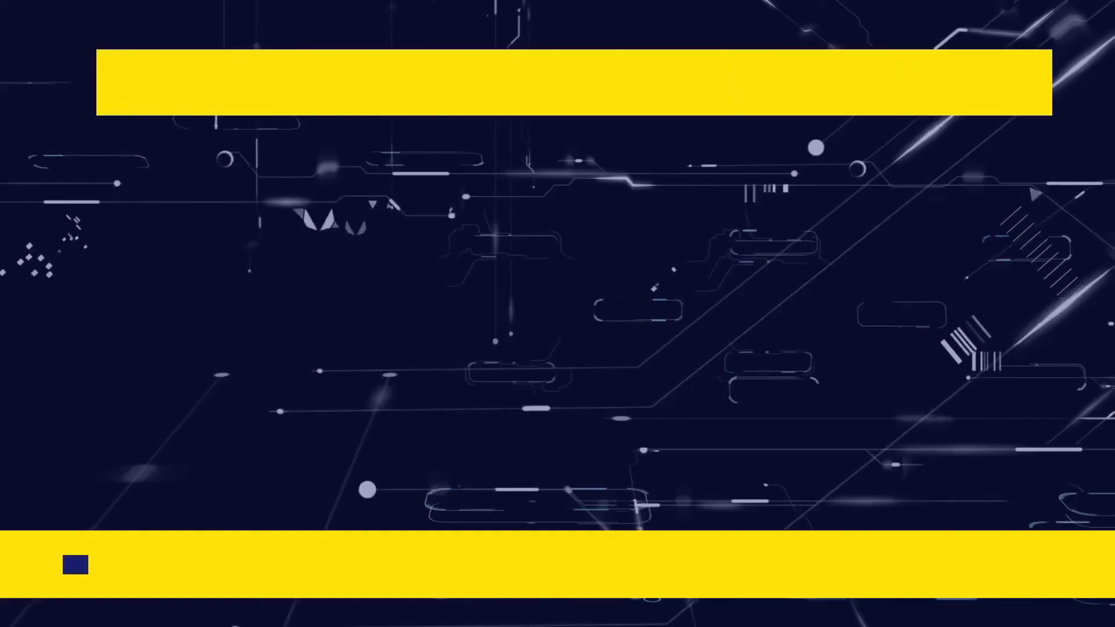